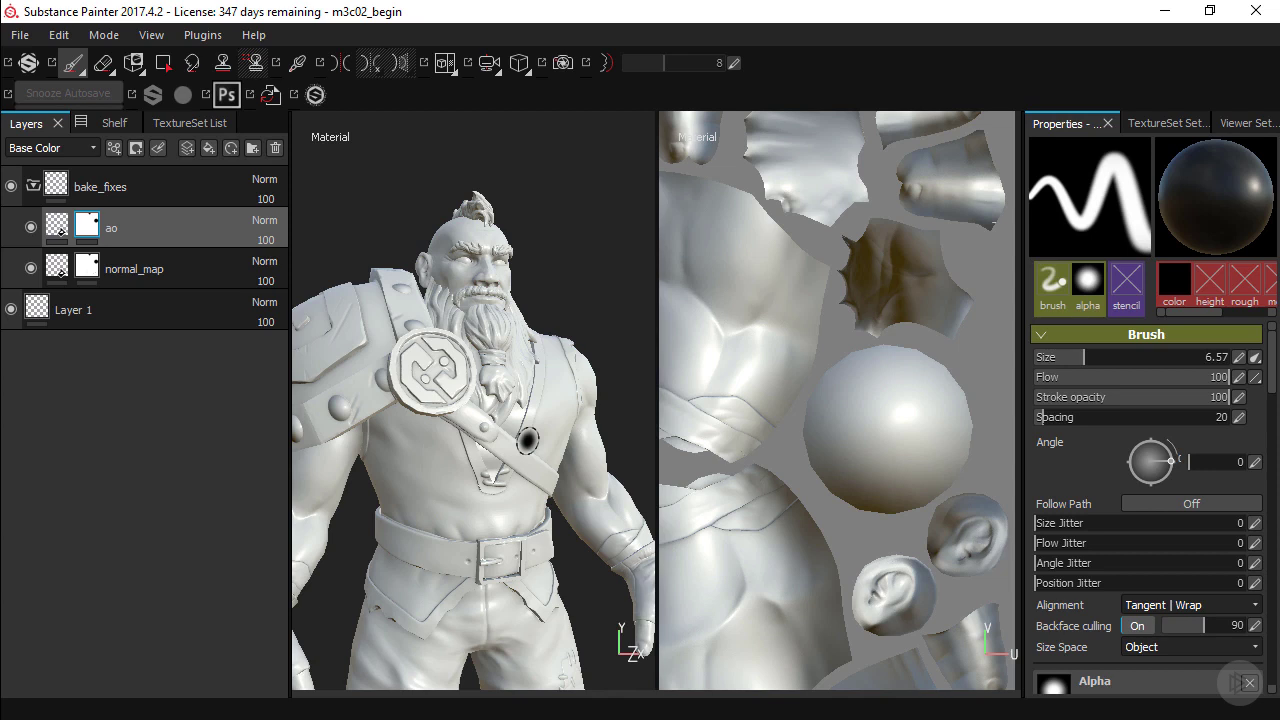
Step: Make the hair texture set active in place of body and show its layer stack
{"action": "left_click", "coordinate": [118, 186]}
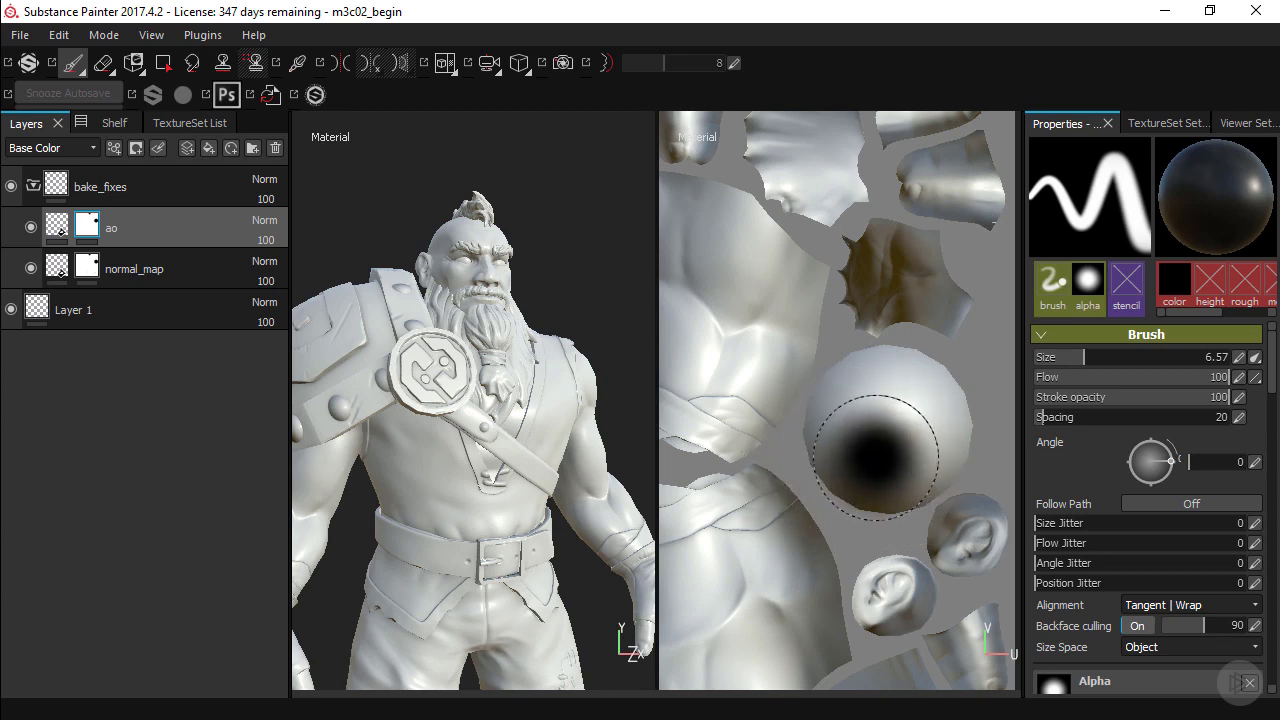
{"action": "left_click", "coordinate": [163, 124]}
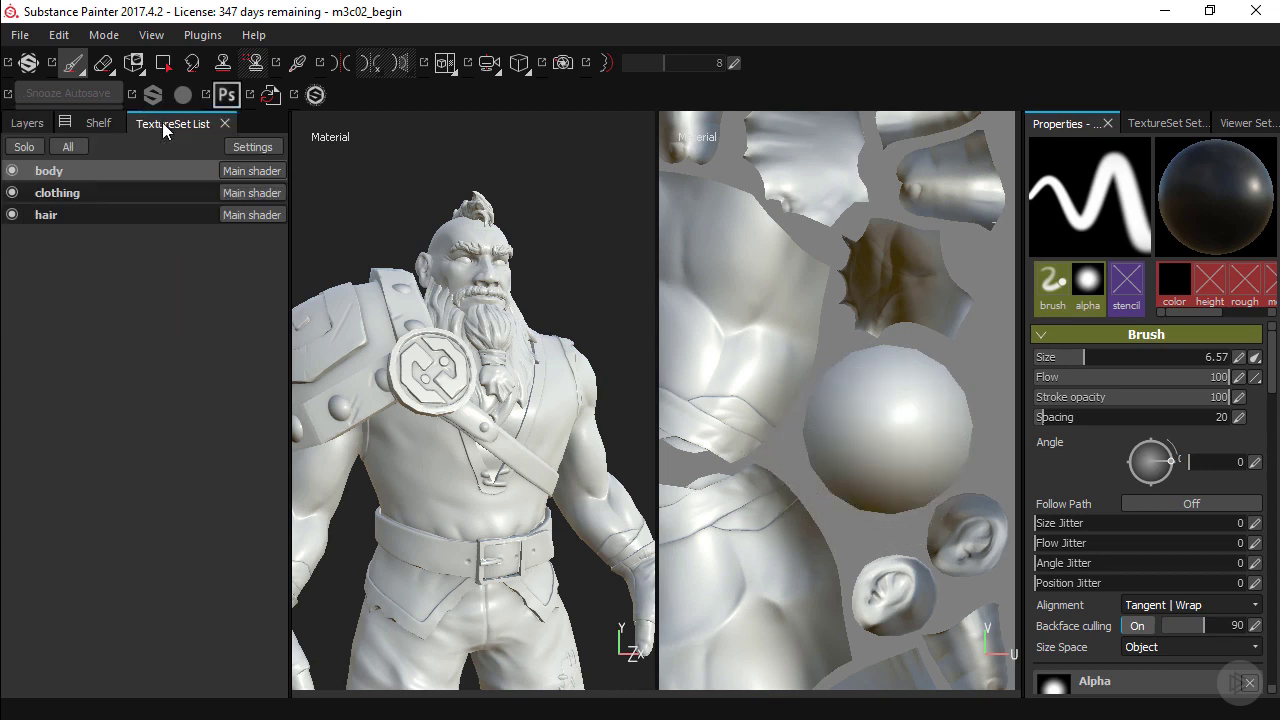
{"action": "left_click", "coordinate": [71, 216]}
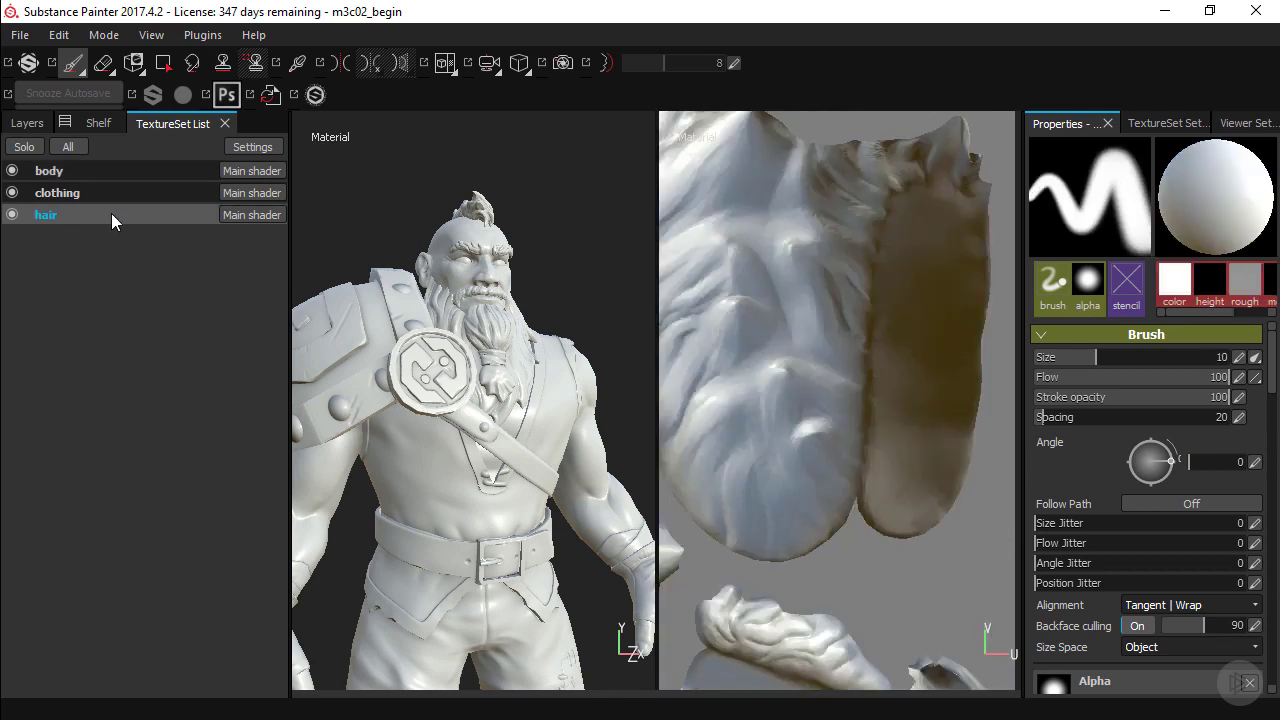
{"action": "left_click", "coordinate": [30, 124]}
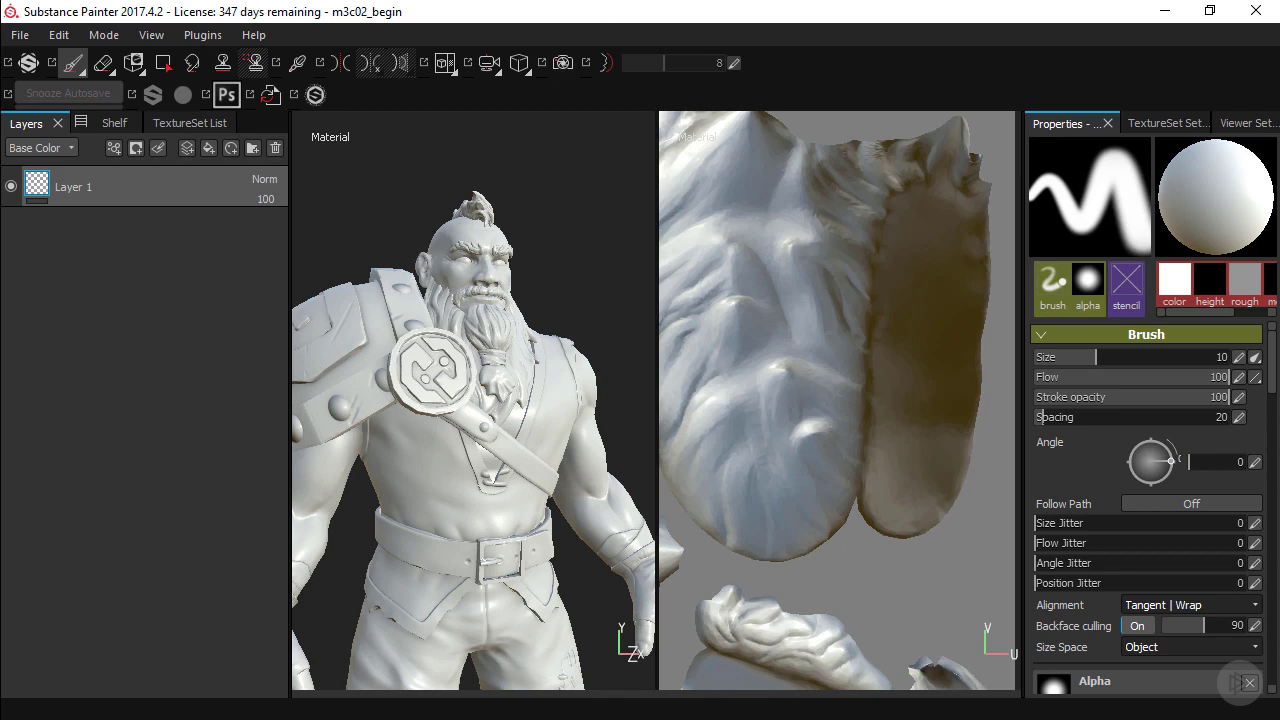
Step: Consult the Dwarf_Turnaround.jpg concept art in Photos and return to the hair texture set in Substance Painter
{"action": "key", "text": "alt+Tab"}
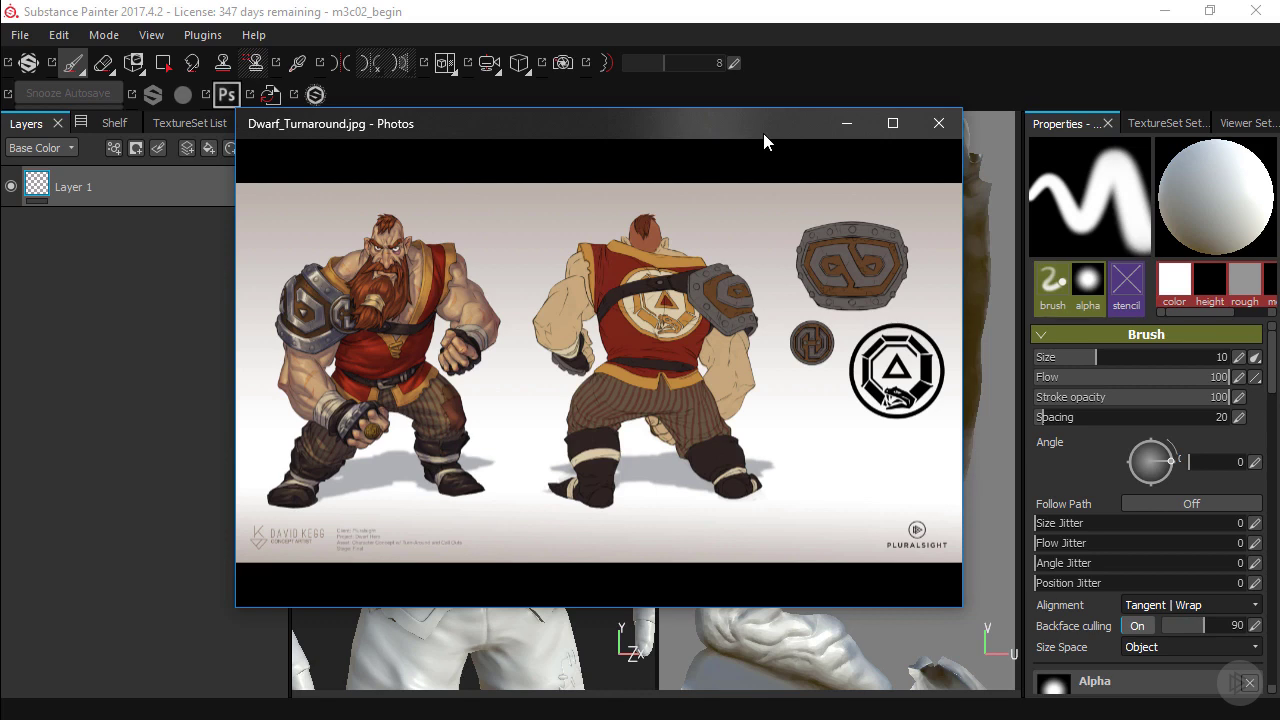
{"action": "left_click", "coordinate": [845, 124]}
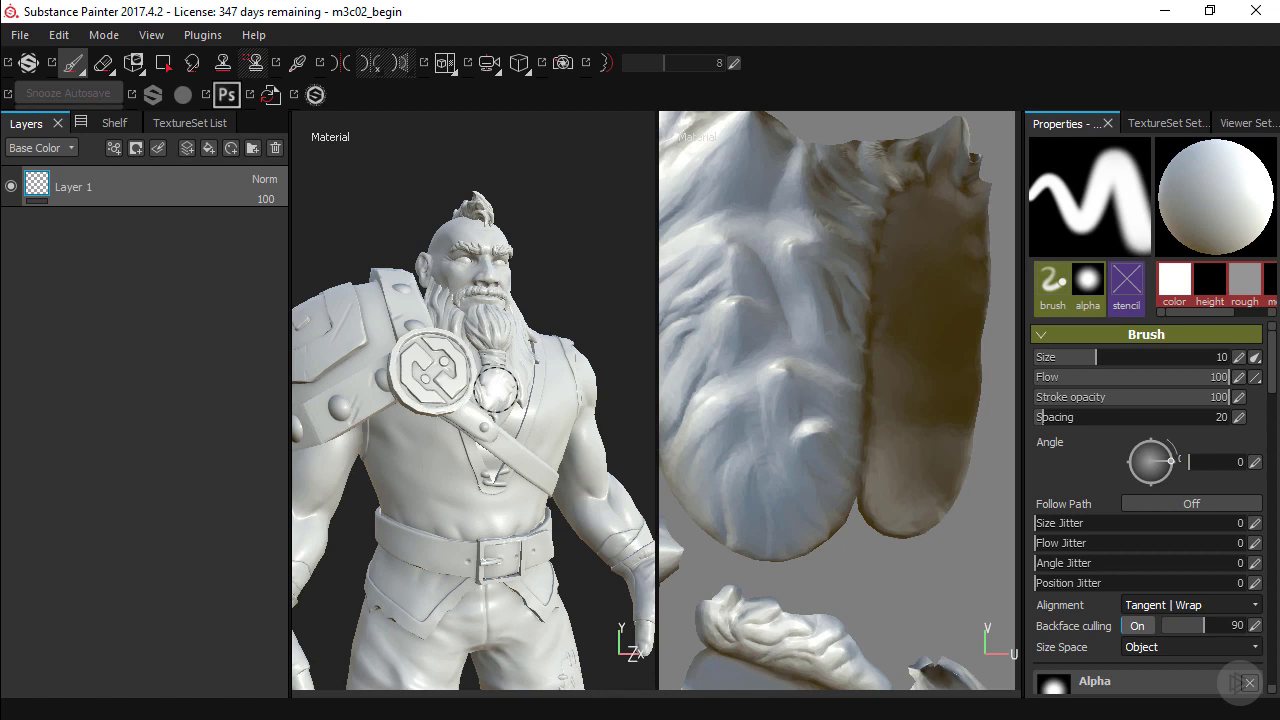
{"action": "middle_click_drag", "start_coordinate": [830, 345], "coordinate": [840, 391], "text": "alt"}
{"action": "right_click_drag", "start_coordinate": [806, 330], "coordinate": [738, 297], "text": "alt"}
{"action": "middle_click_drag", "start_coordinate": [738, 297], "coordinate": [754, 329], "text": "alt"}
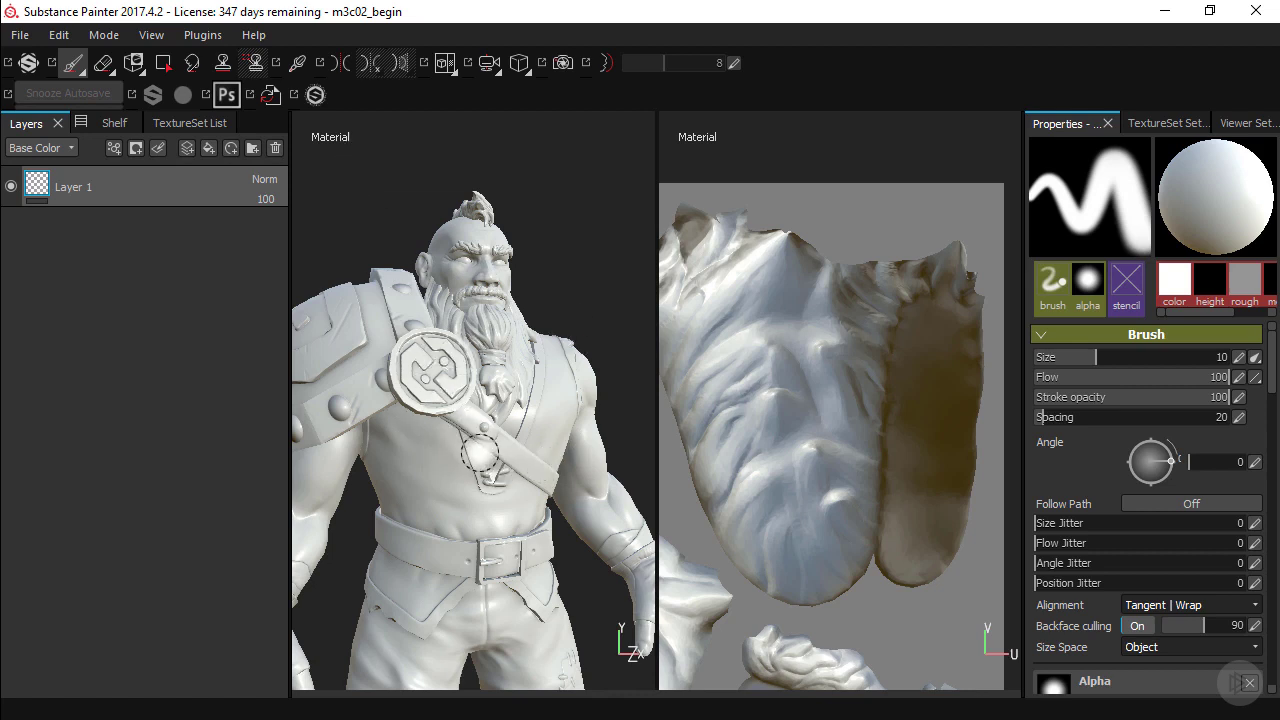
Step: Show the hair texture set's settings and inspect its Base Color, Height, Roughness, Metallic and Normal channels individually, returning to the material view
{"action": "left_click", "coordinate": [1139, 123]}
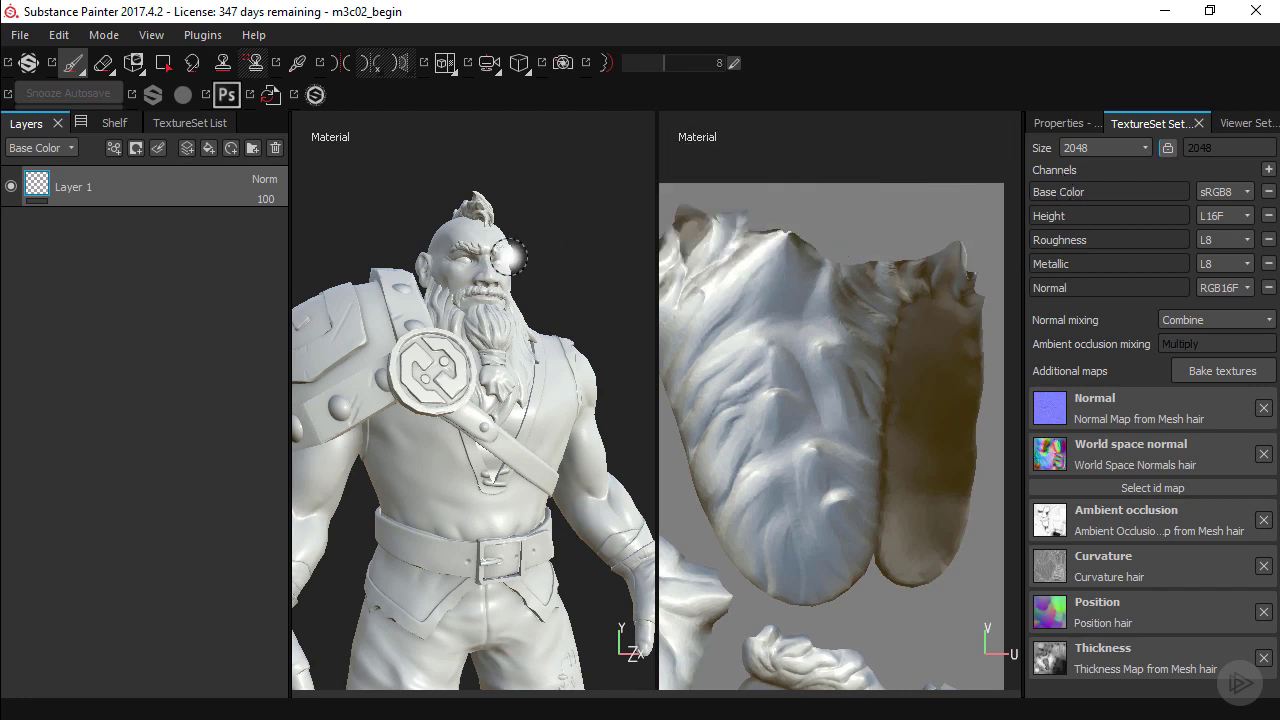
{"action": "key", "text": "c"}
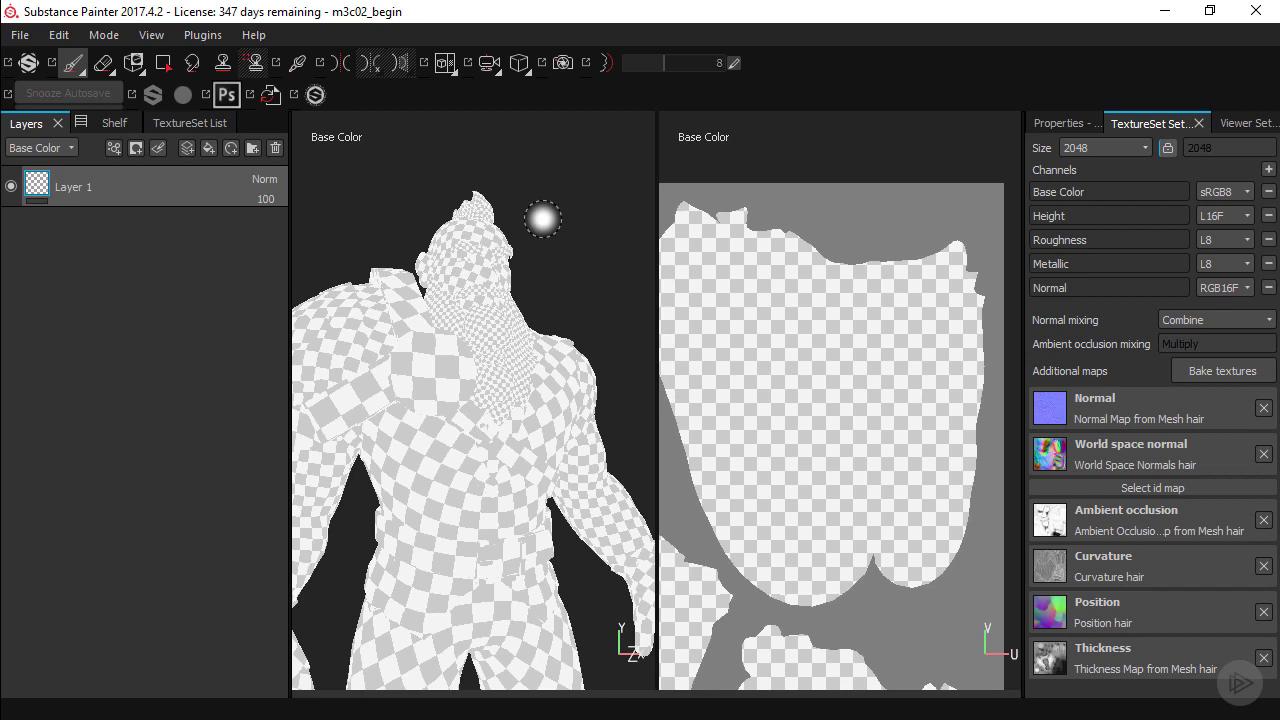
{"action": "key", "text": "c"}
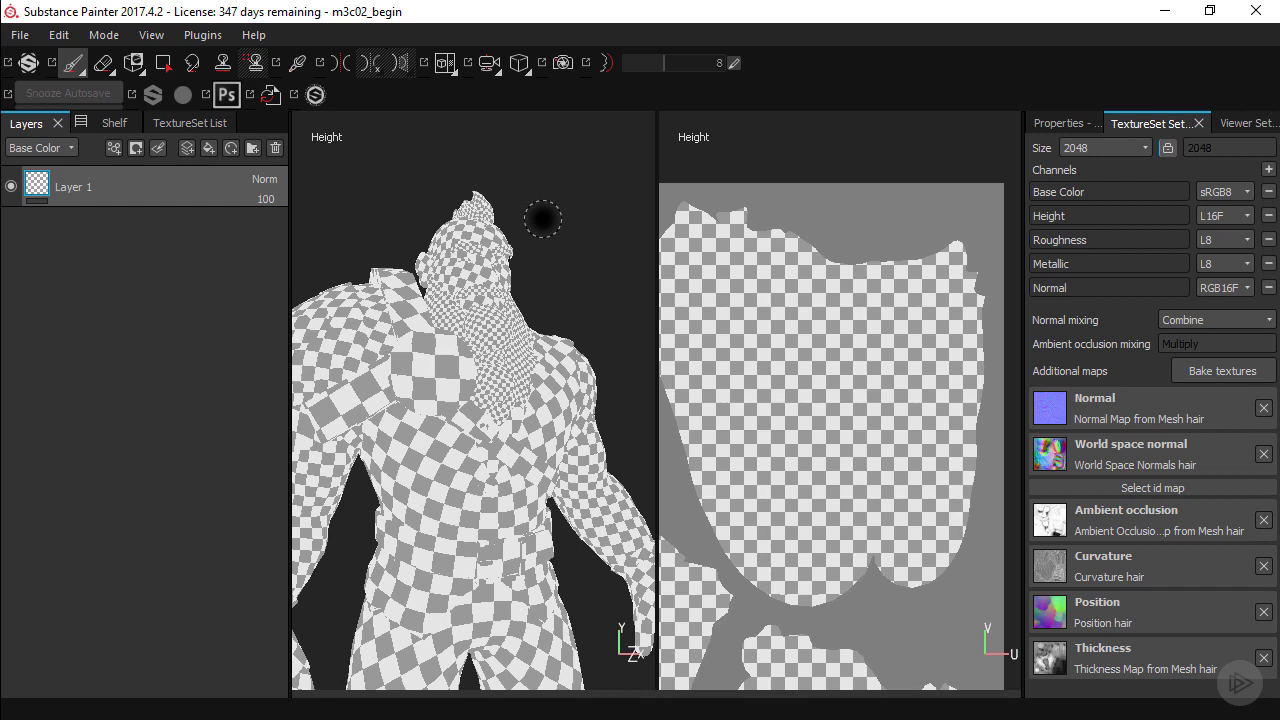
{"action": "key", "text": "c"}
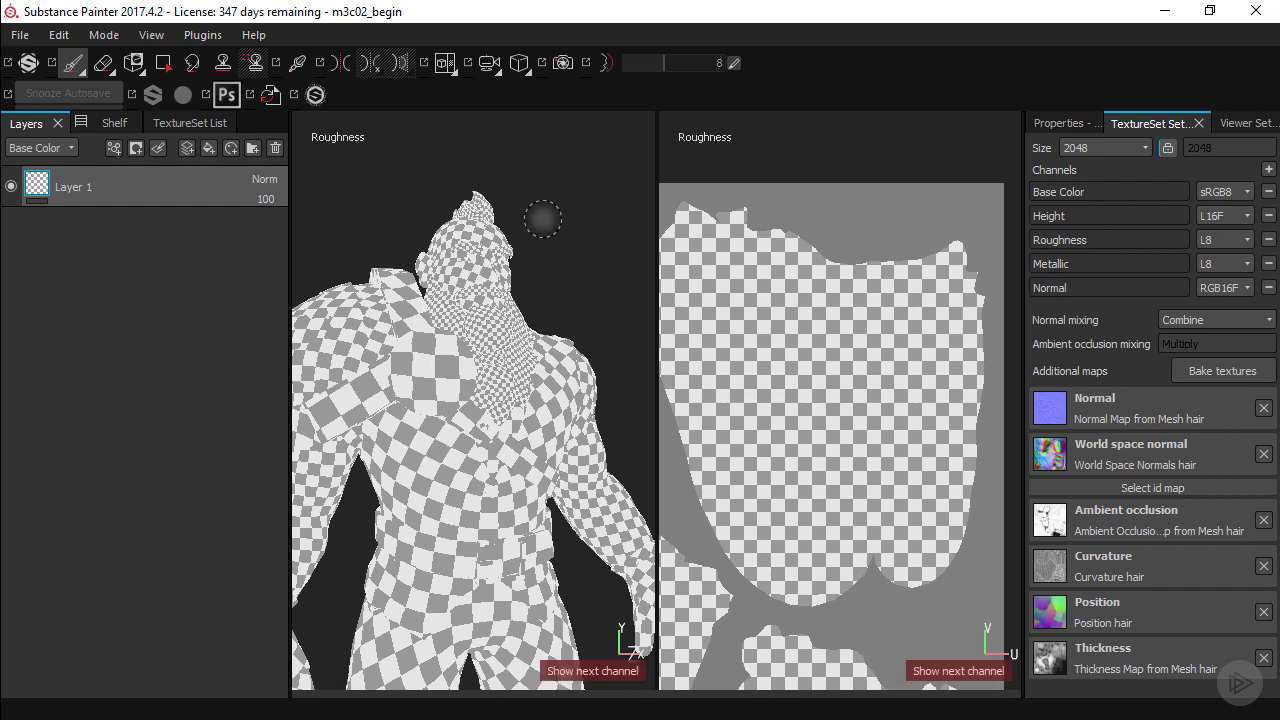
{"action": "key", "text": "c"}
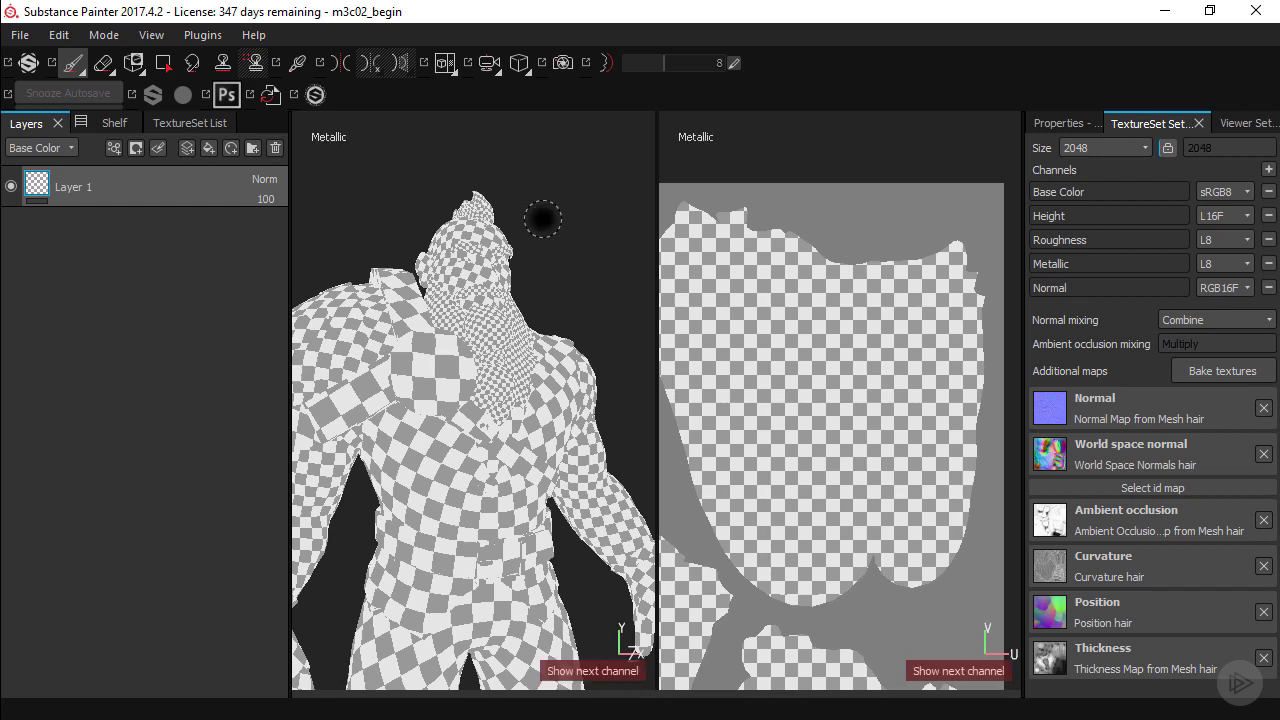
{"action": "key", "text": "c"}
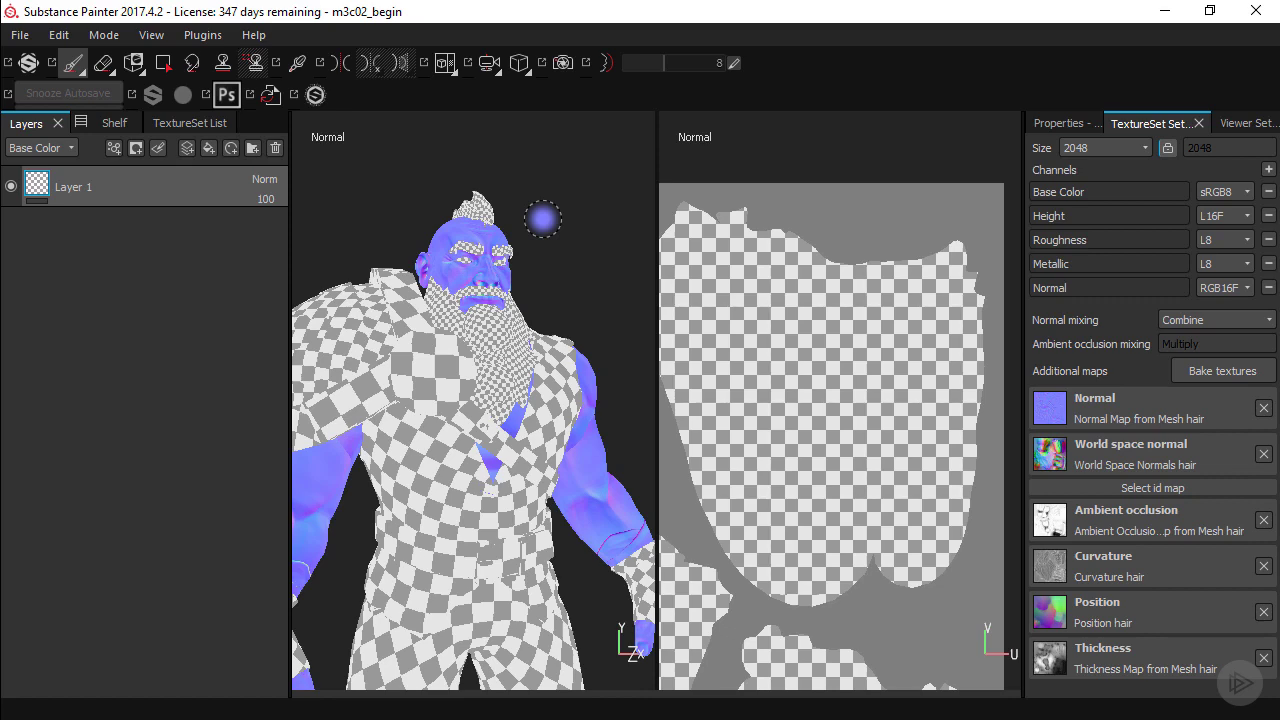
{"action": "middle_click_drag", "start_coordinate": [497, 390], "coordinate": [510, 345], "text": "alt"}
{"action": "mouse_move", "coordinate": [510, 345]}
{"action": "left_mouse_down", "text": "alt"}
{"action": "mouse_move", "coordinate": [486, 366]}
{"action": "mouse_move", "coordinate": [437, 357]}
{"action": "mouse_move", "coordinate": [528, 357]}
{"action": "left_mouse_up", "text": "alt"}
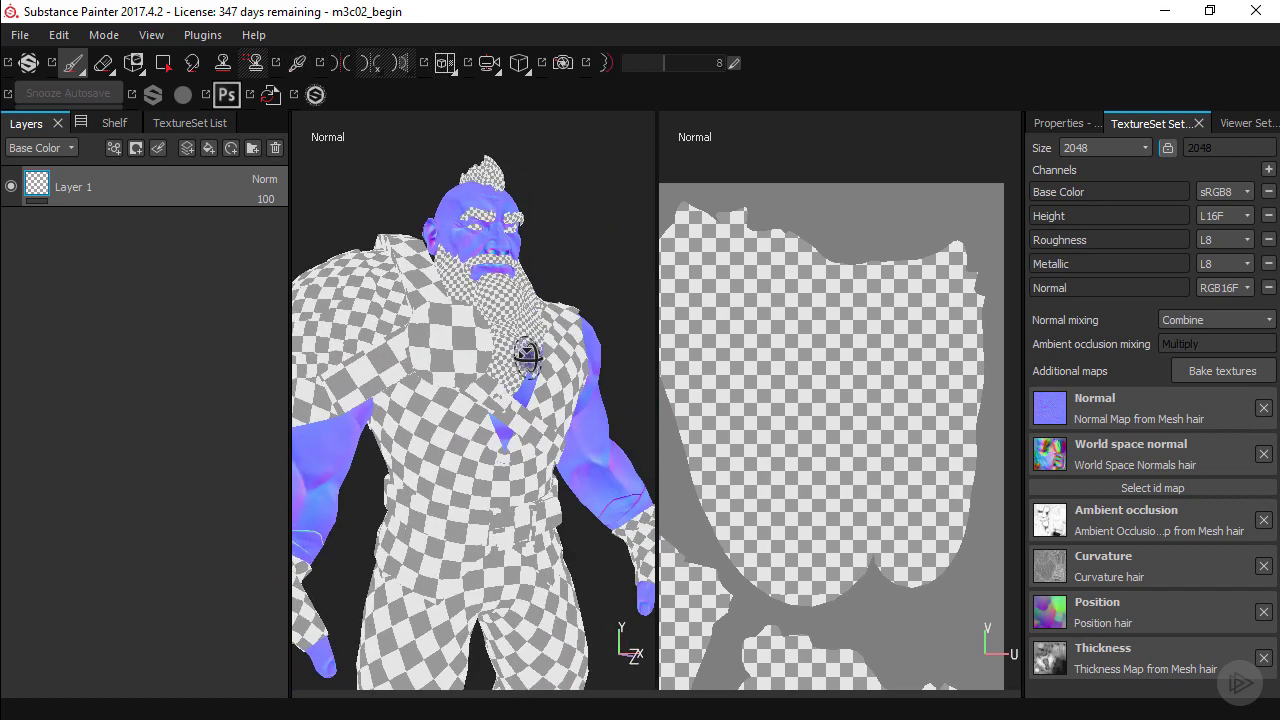
{"action": "key", "text": "c"}
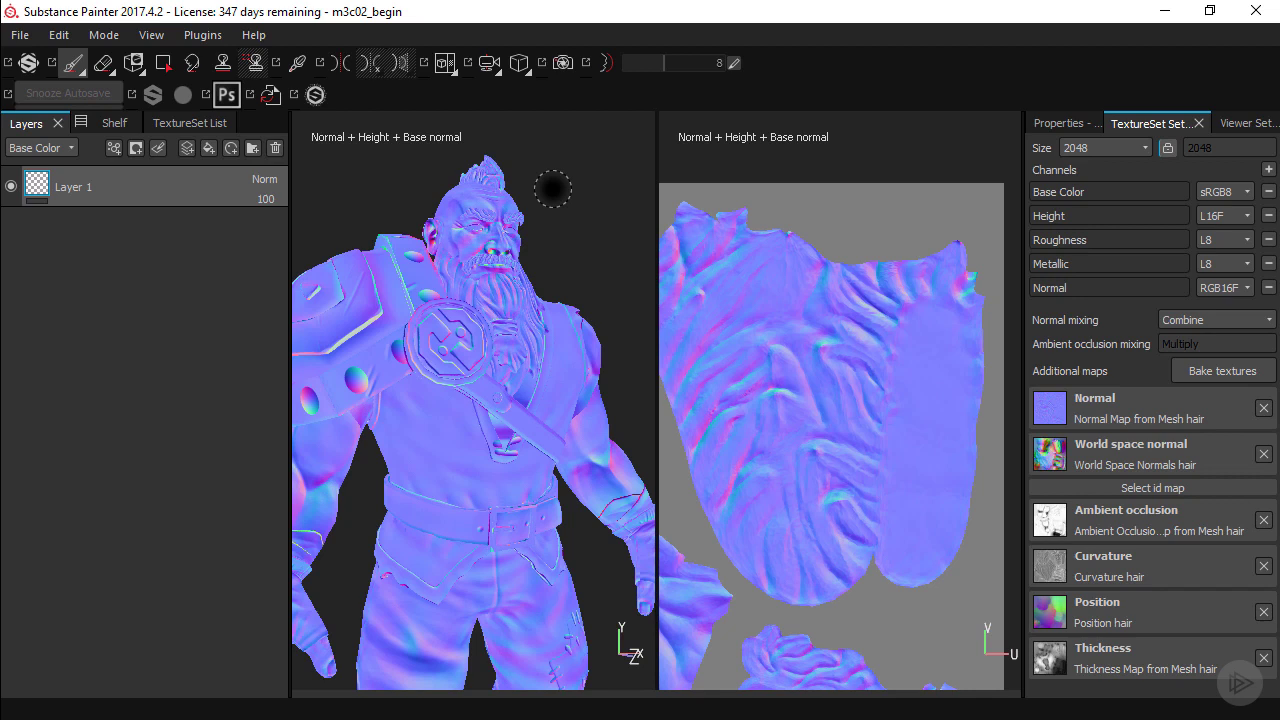
{"action": "key", "text": "c"}
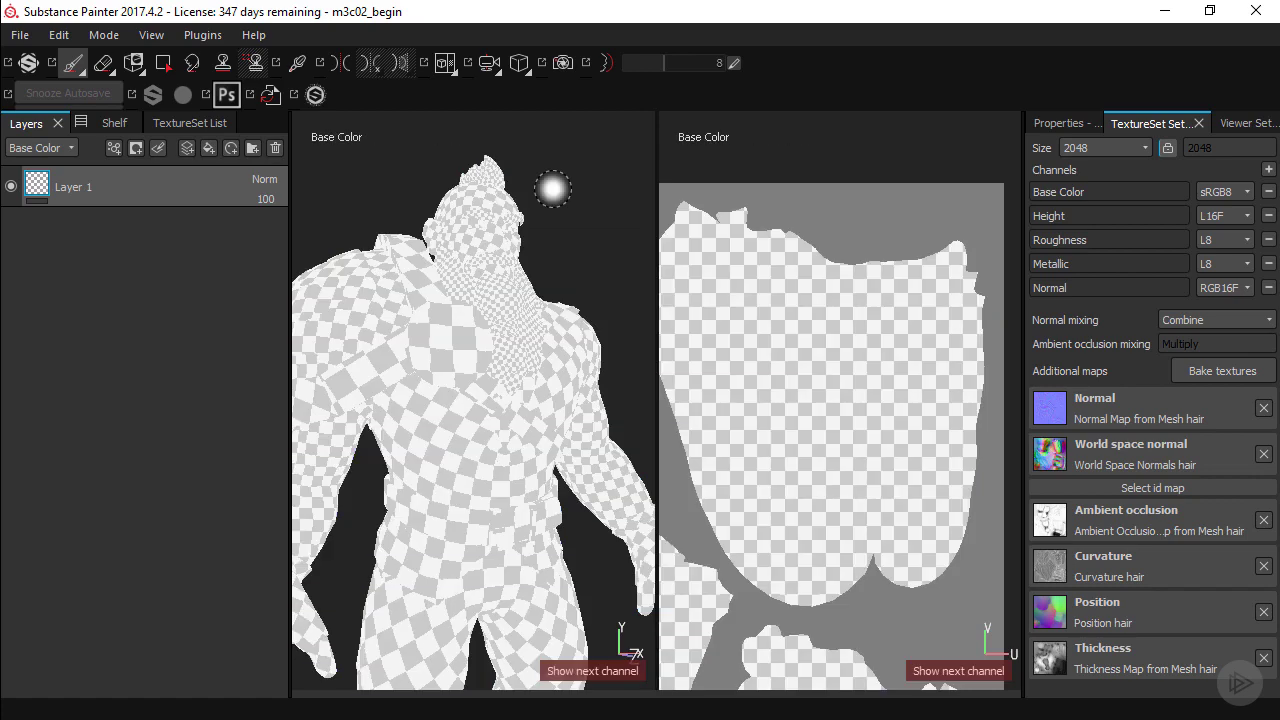
{"action": "key", "text": "m"}
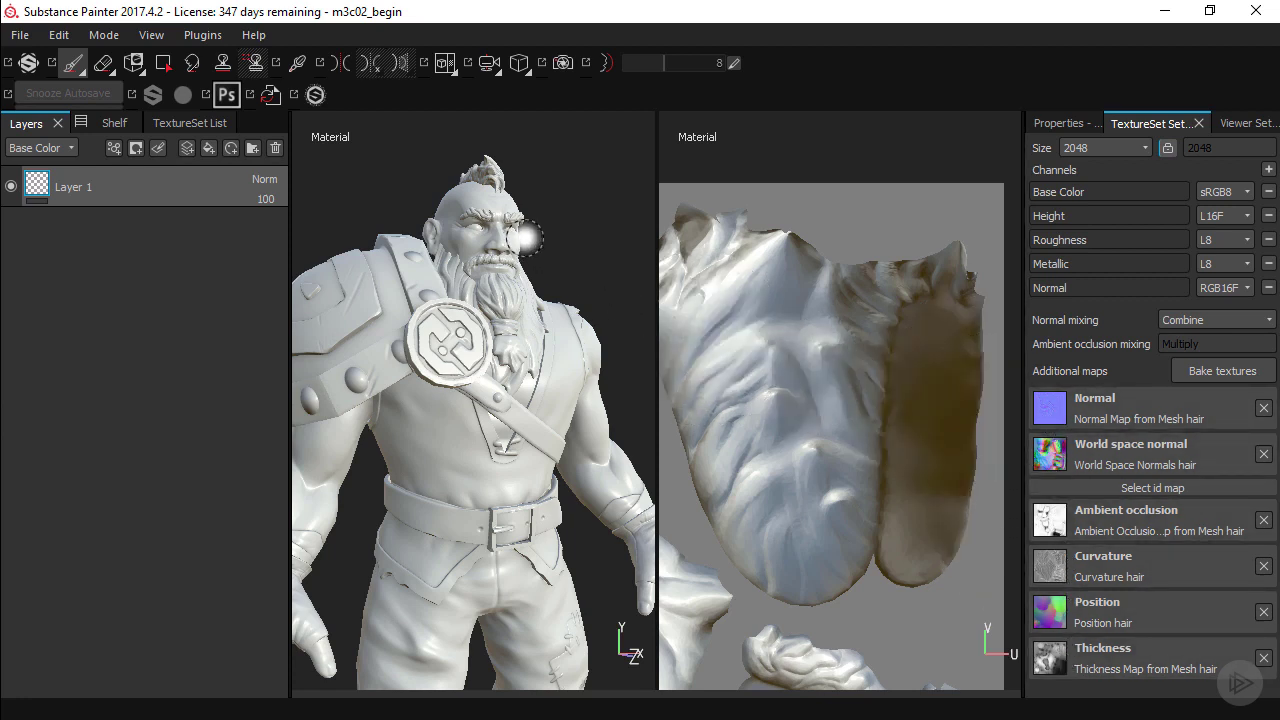
Step: Inspect the baked additional maps one by one, including World space normal, ID, Ambient occlusion and Curvature, and return to the material view
{"action": "key", "text": "b"}
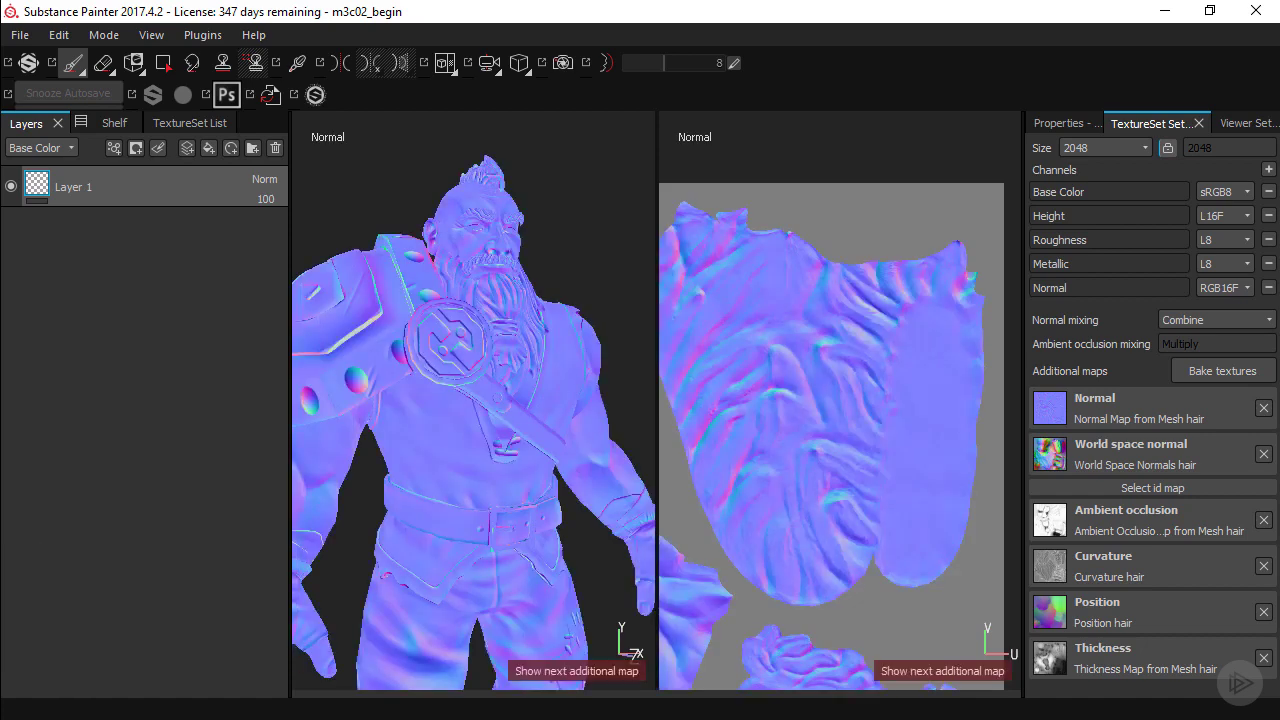
{"action": "key", "text": "b"}
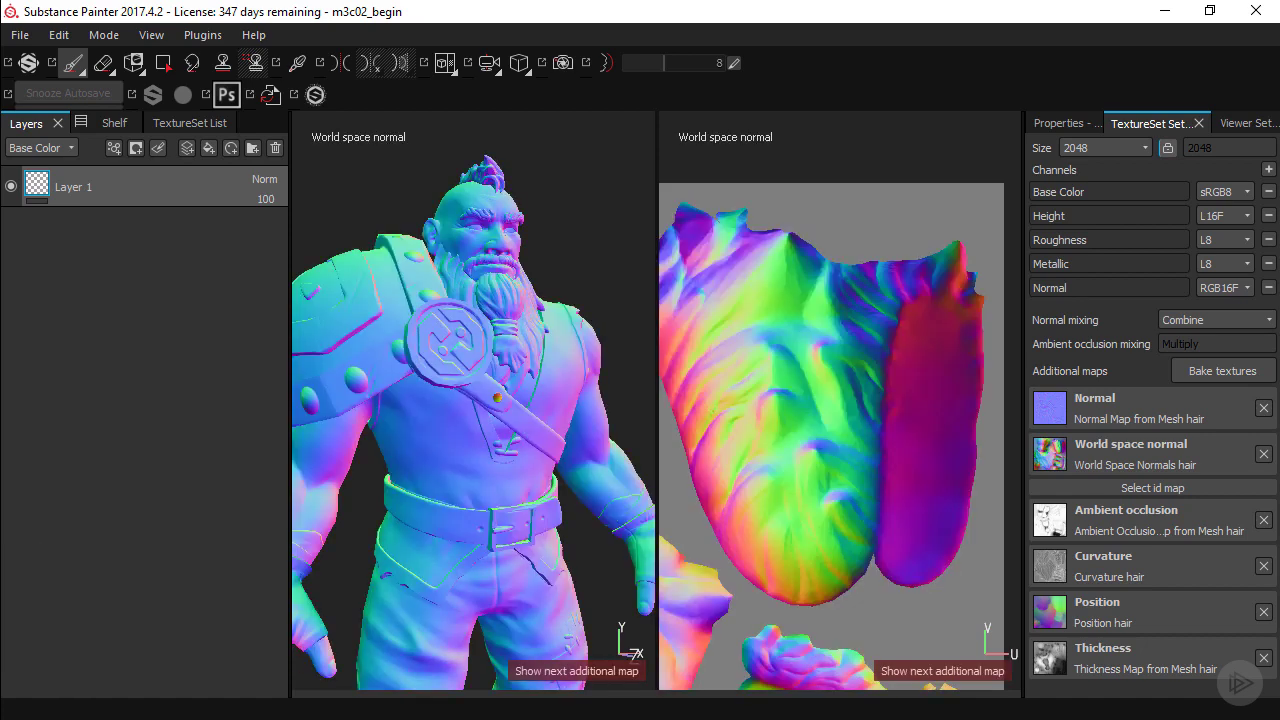
{"action": "key", "text": "b"}
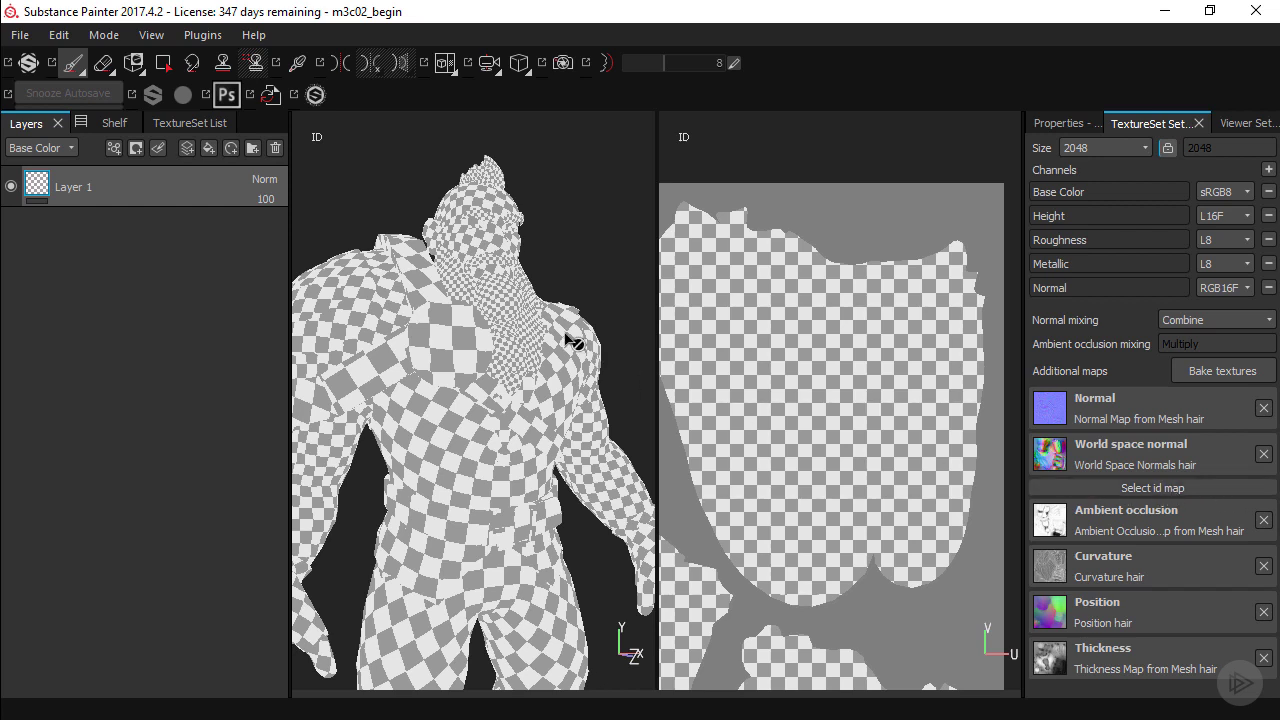
{"action": "key", "text": "b"}
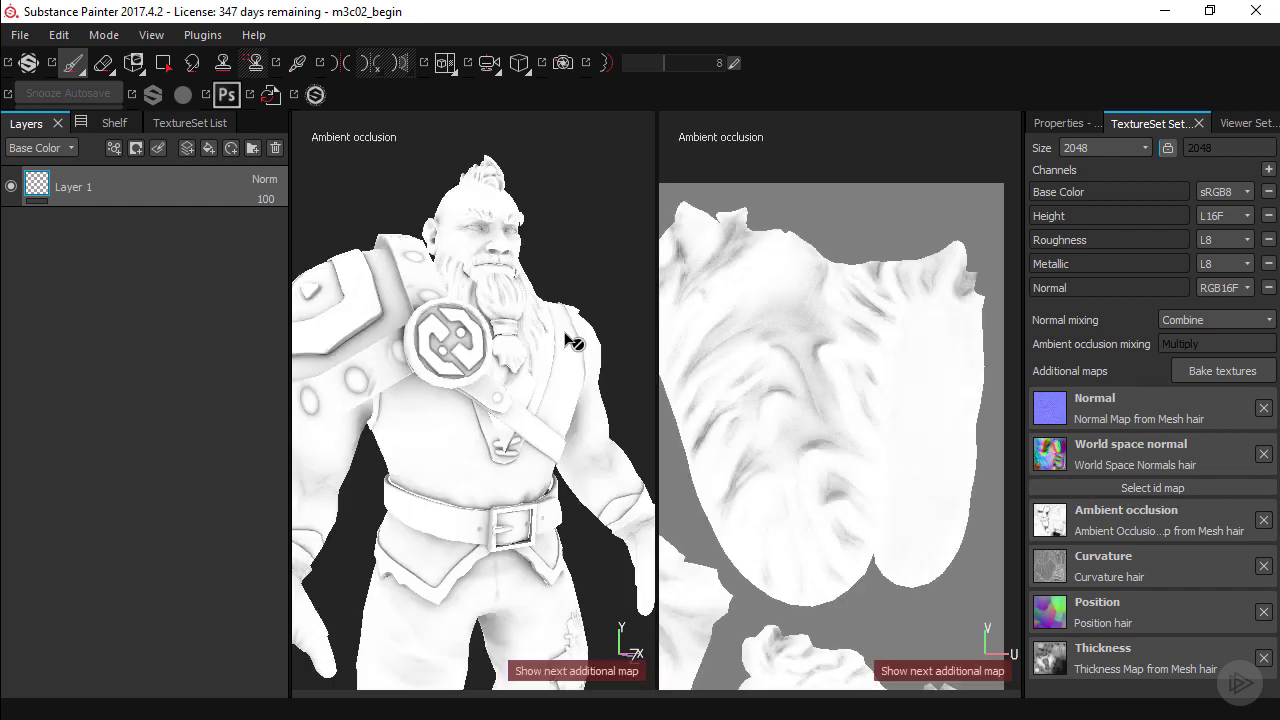
{"action": "key", "text": "b"}
{"action": "key", "text": "b"}
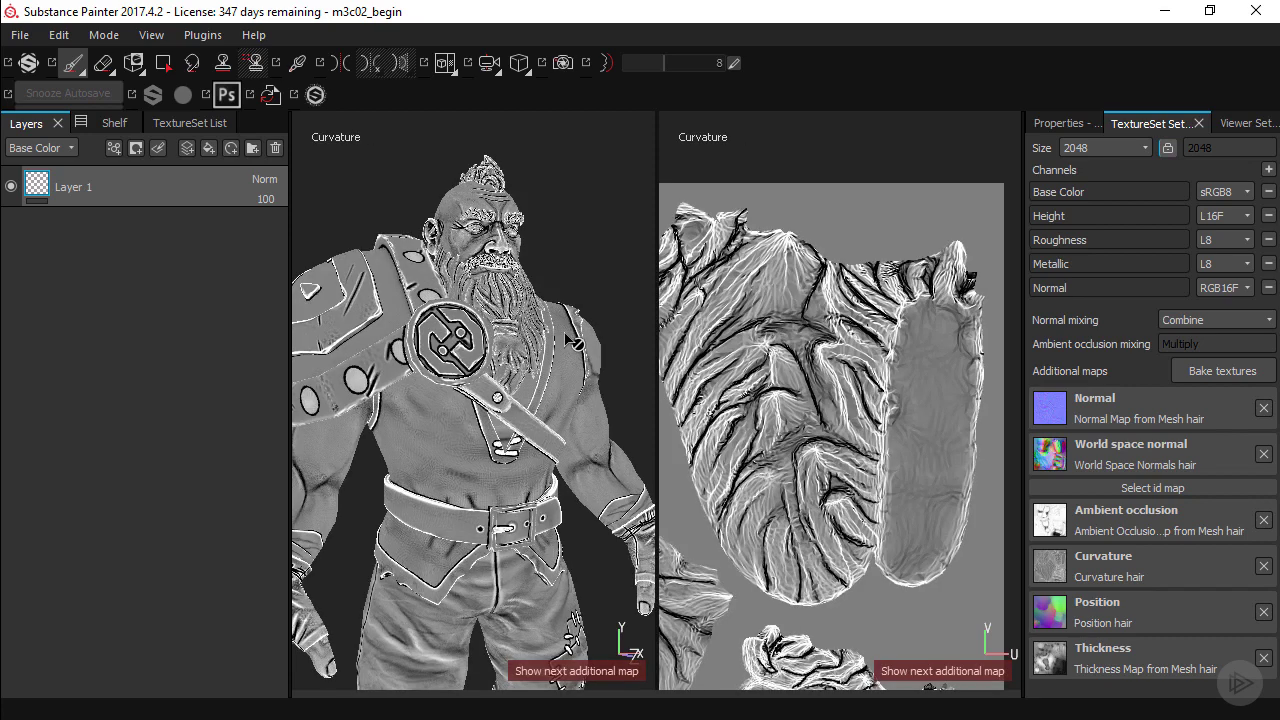
{"action": "key", "text": "b"}
{"action": "key", "text": "b"}
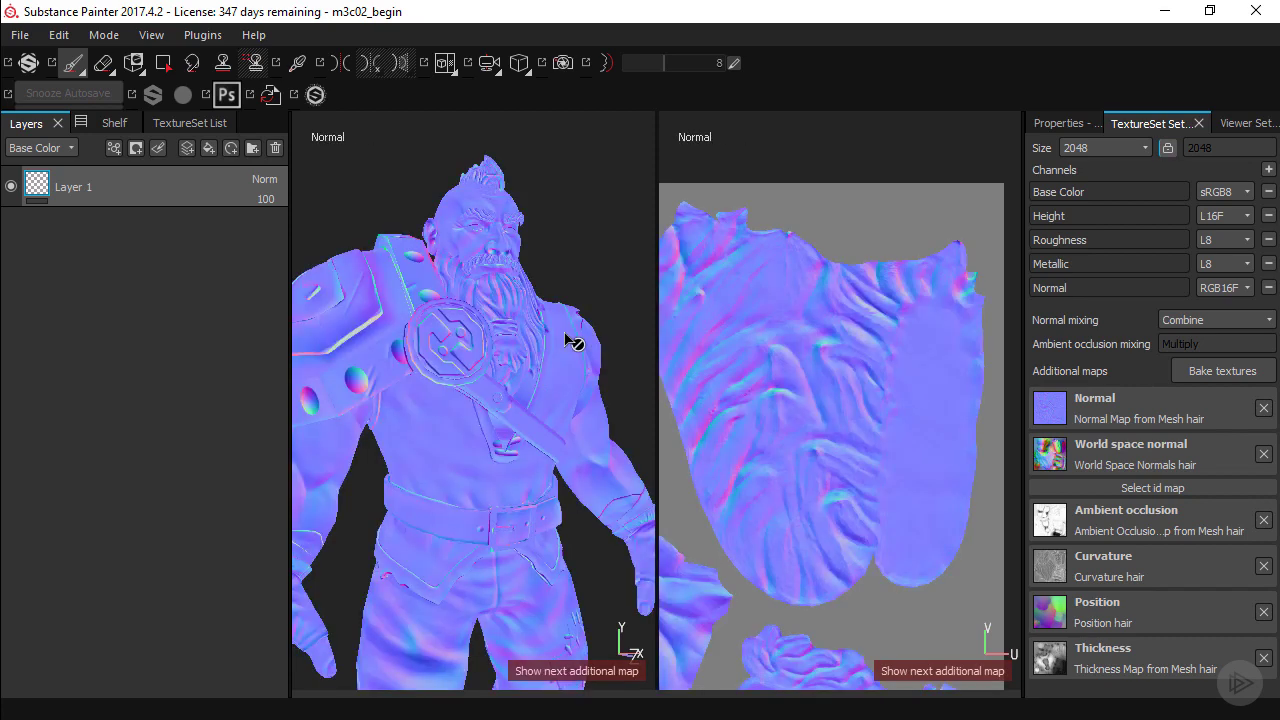
{"action": "key", "text": "b"}
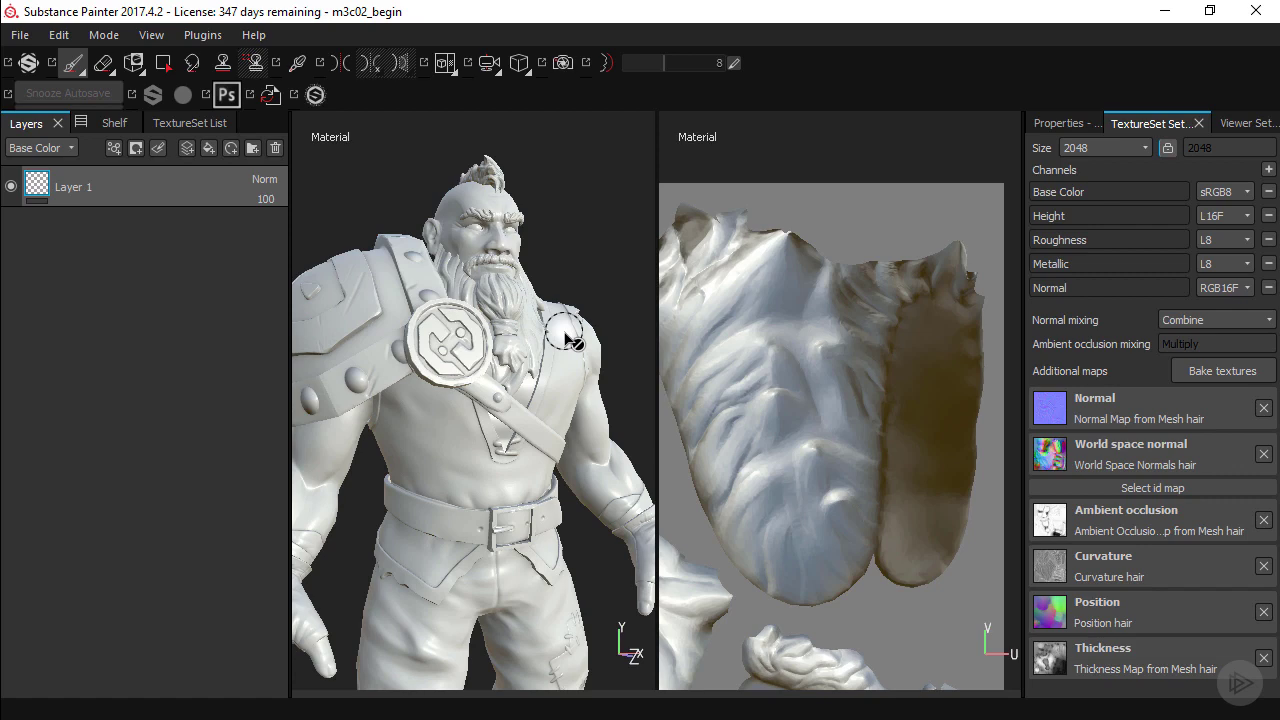
{"action": "mouse_move", "coordinate": [565, 200]}
{"action": "right_mouse_down", "text": "shift"}
{"action": "mouse_move", "coordinate": [505, 195]}
{"action": "mouse_move", "coordinate": [586, 214]}
{"action": "mouse_move", "coordinate": [512, 228]}
{"action": "mouse_move", "coordinate": [566, 237]}
{"action": "right_mouse_up", "text": "shift"}
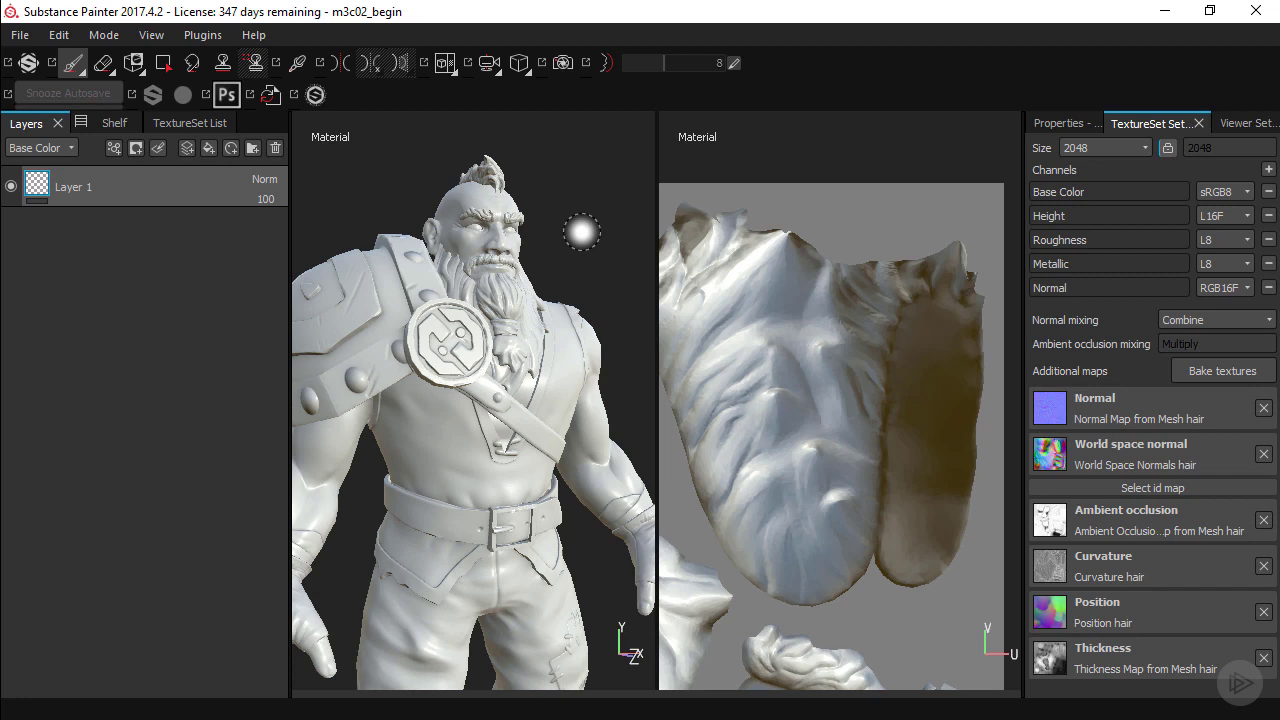
Step: Hide the body and clothing texture sets to isolate the hair, and return to the hair's layer stack
{"action": "left_click", "coordinate": [1059, 124]}
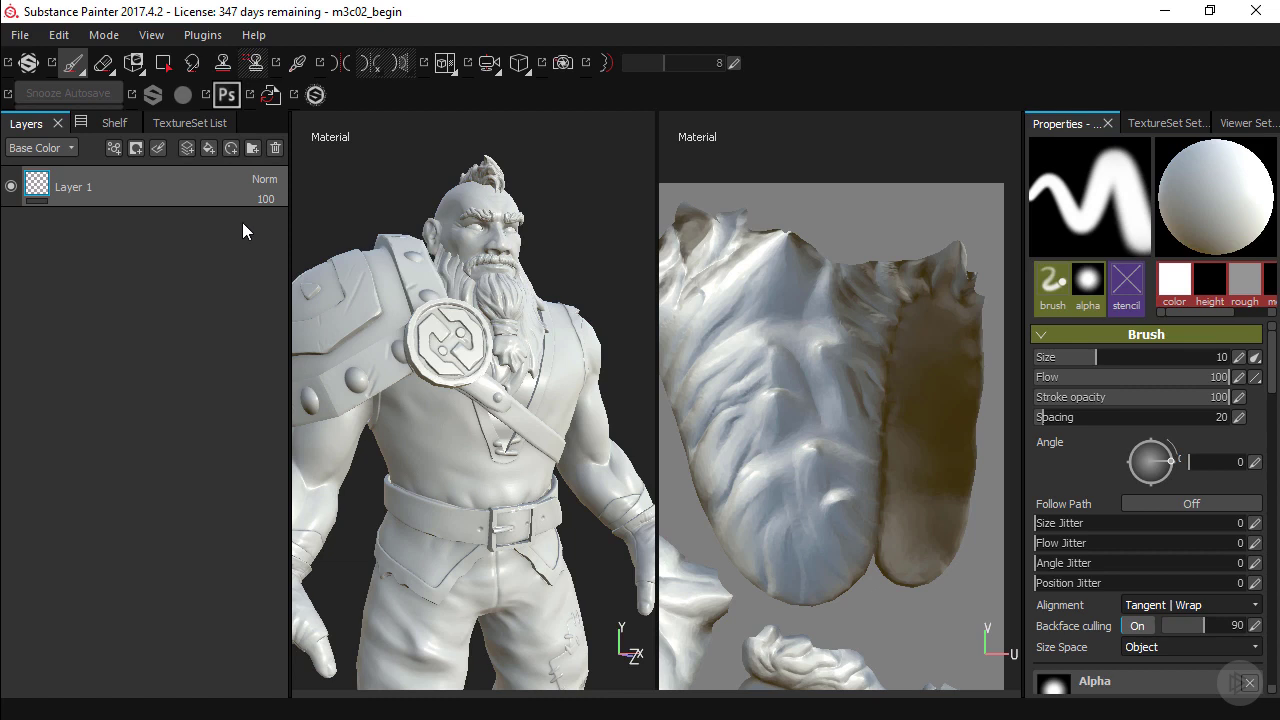
{"action": "left_click", "coordinate": [186, 118]}
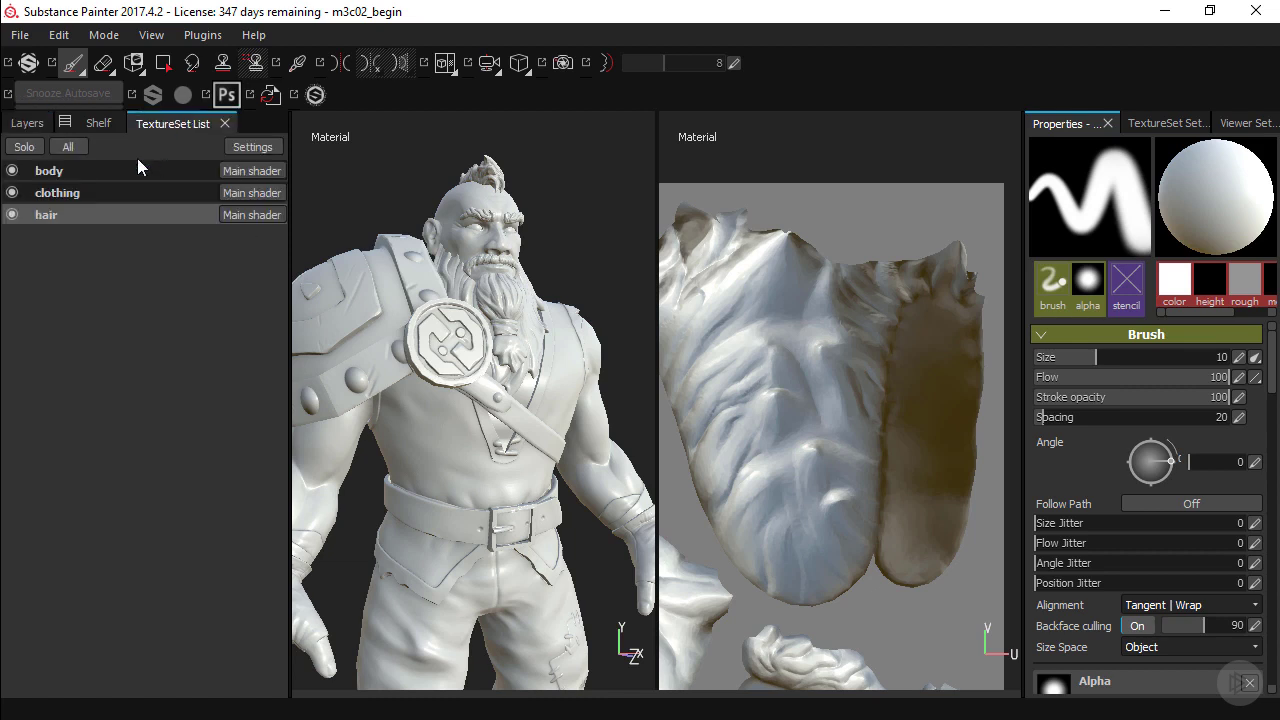
{"action": "left_click", "coordinate": [12, 171]}
{"action": "left_click", "coordinate": [12, 193]}
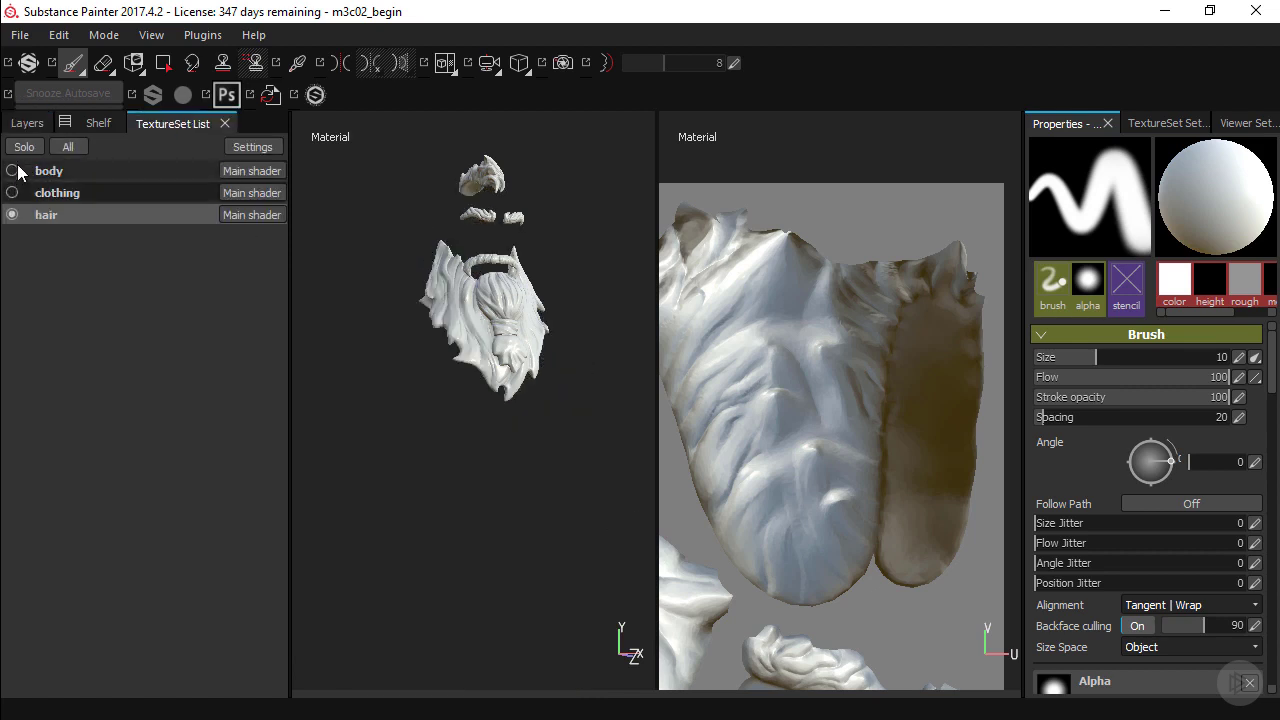
{"action": "left_click", "coordinate": [35, 127]}
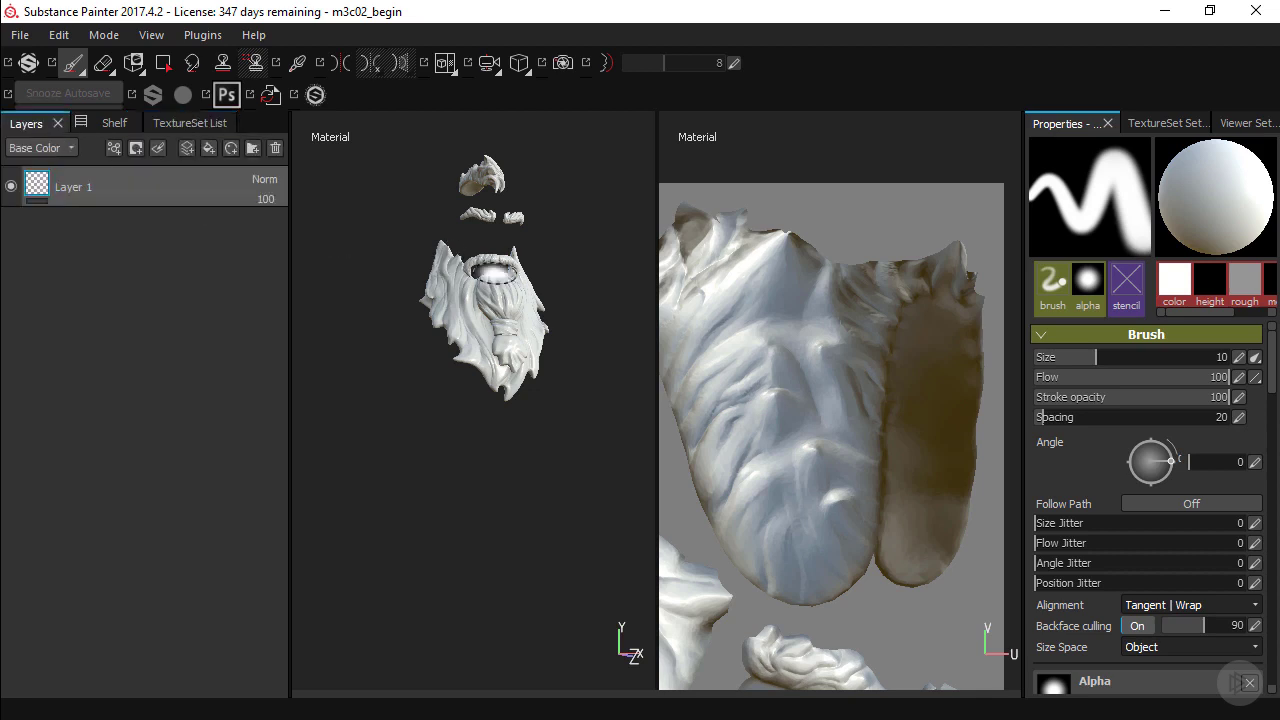
{"action": "right_click_drag", "start_coordinate": [446, 224], "coordinate": [572, 347], "text": "alt"}
{"action": "middle_click_drag", "start_coordinate": [502, 236], "coordinate": [515, 366], "text": "alt"}
{"action": "right_click_drag", "start_coordinate": [466, 306], "coordinate": [540, 392], "text": "alt"}
{"action": "middle_click_drag", "start_coordinate": [510, 290], "coordinate": [520, 366], "text": "alt"}
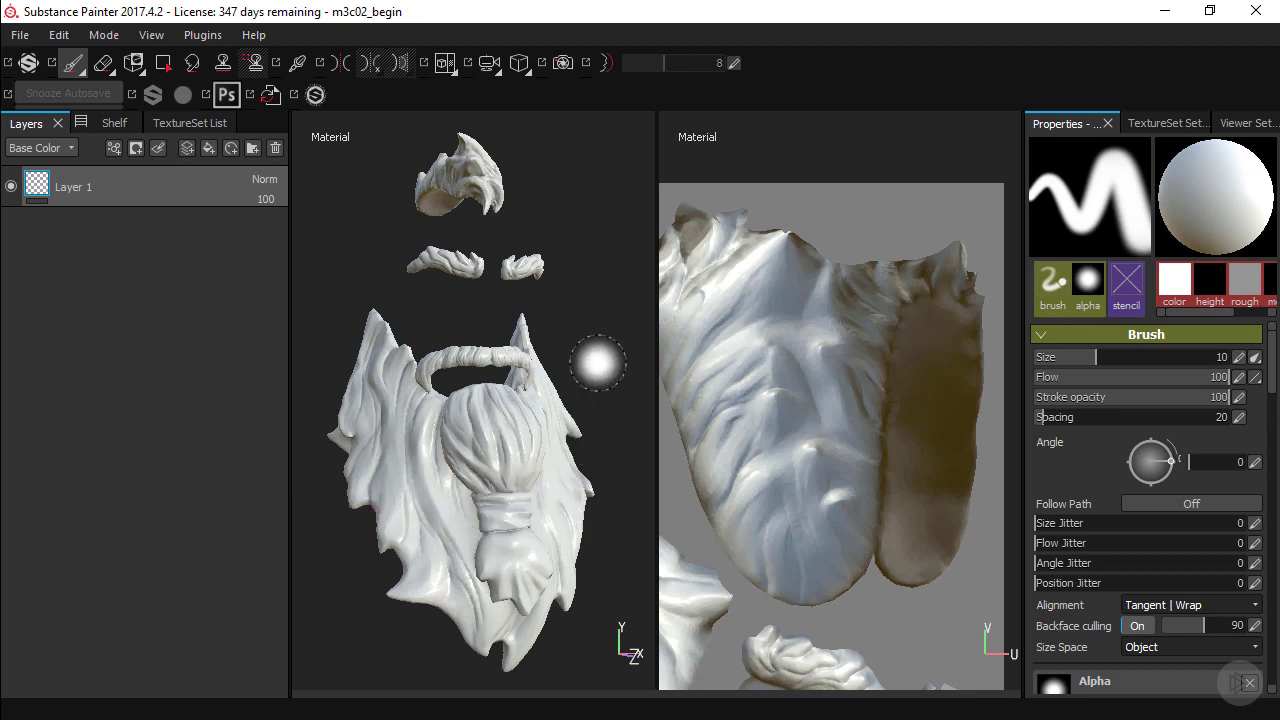
Step: Add two folders above Layer 1 and rename the upper one beard_wrap
{"action": "left_click", "coordinate": [253, 151]}
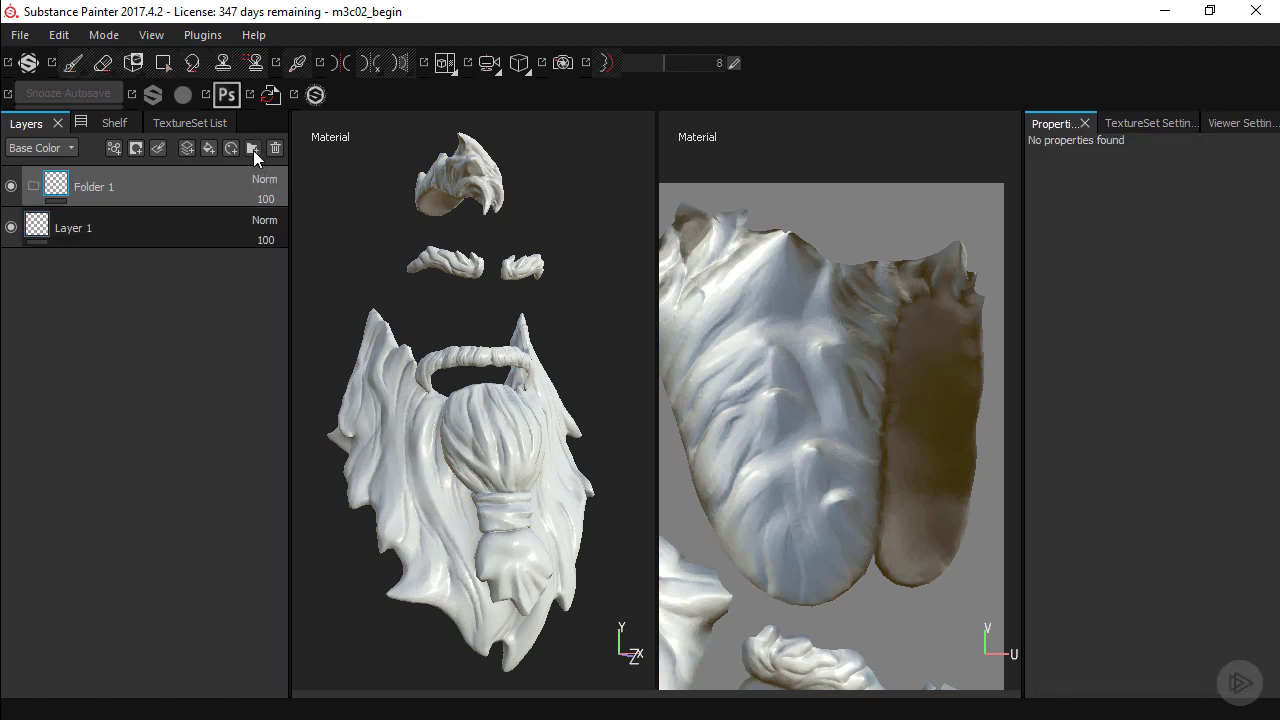
{"action": "left_click", "coordinate": [253, 150]}
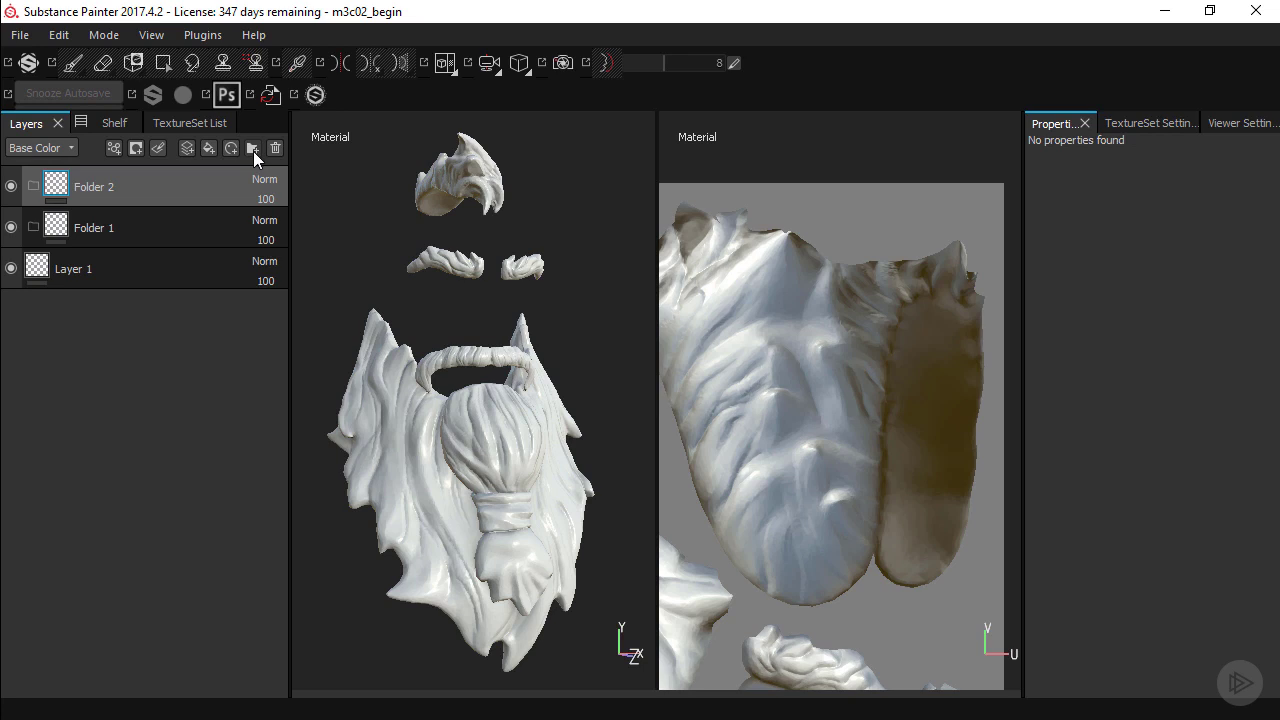
{"action": "double_click", "coordinate": [99, 190]}
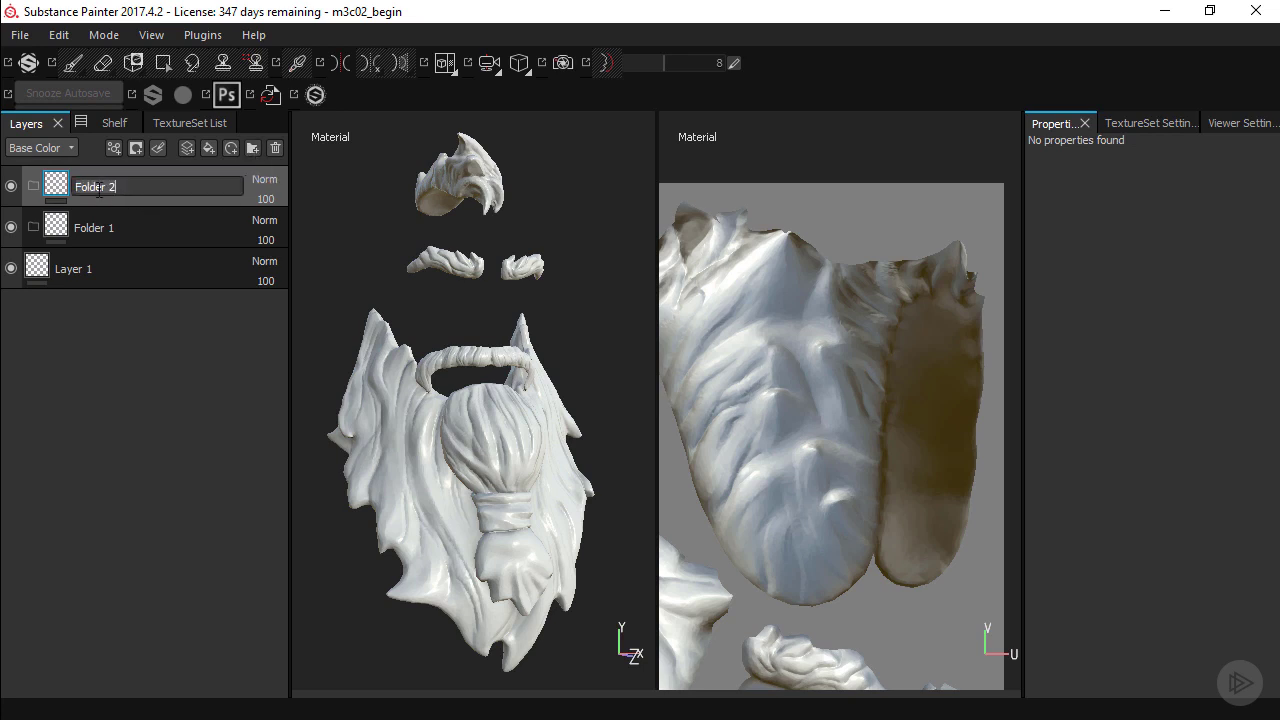
{"action": "type", "text": "beard_wrap"}
{"action": "key", "text": "Return"}
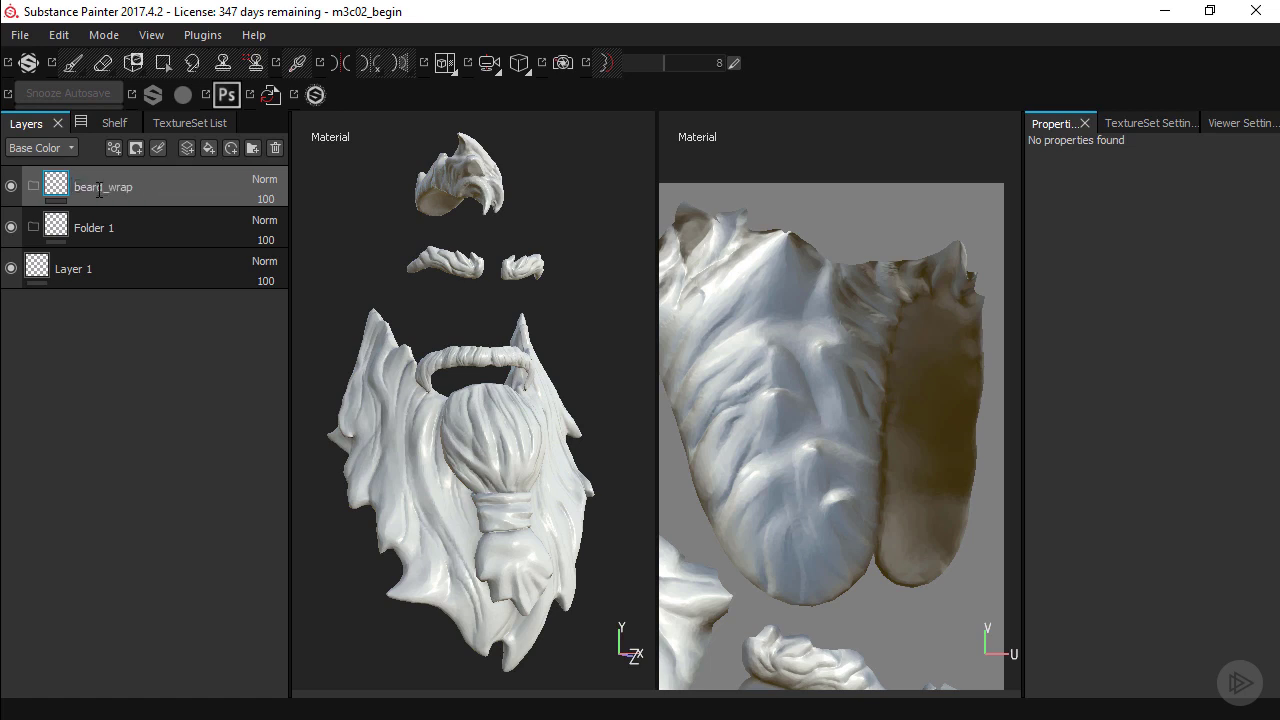
Step: Rename the Folder 1 layer folder as hair
{"action": "double_click", "coordinate": [94, 228]}
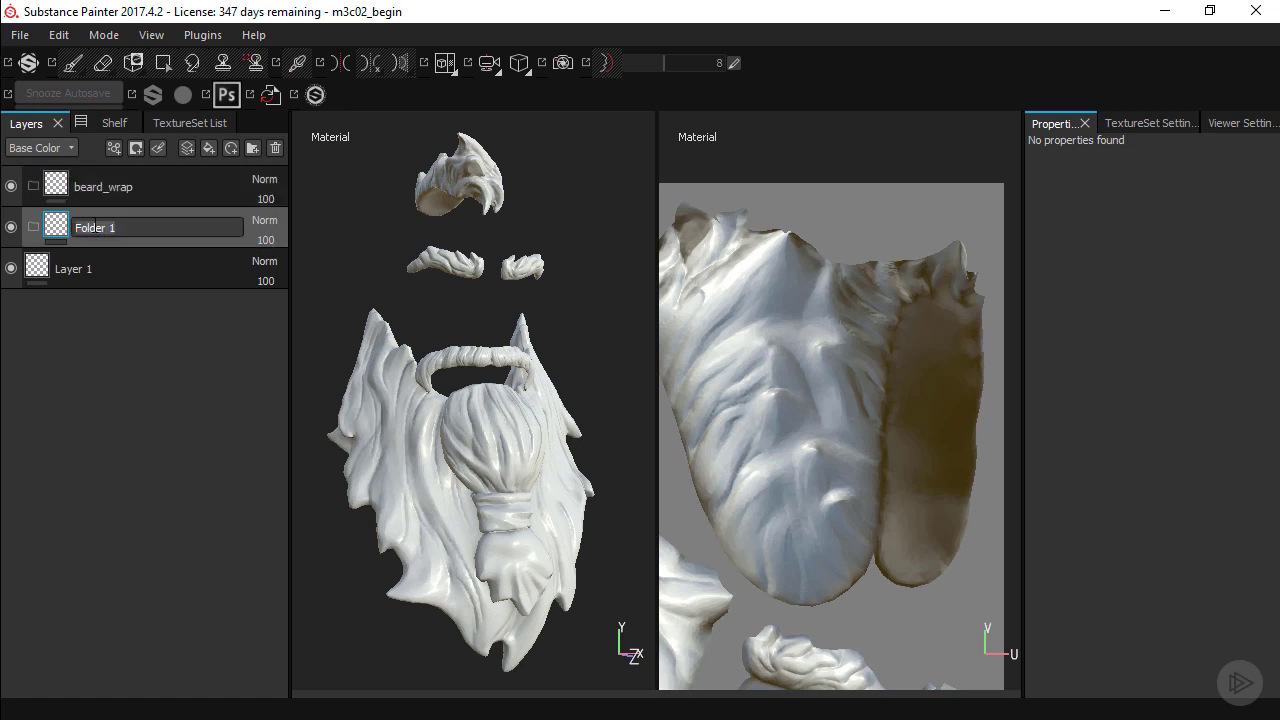
{"action": "type", "text": "hair"}
{"action": "key", "text": "Return"}
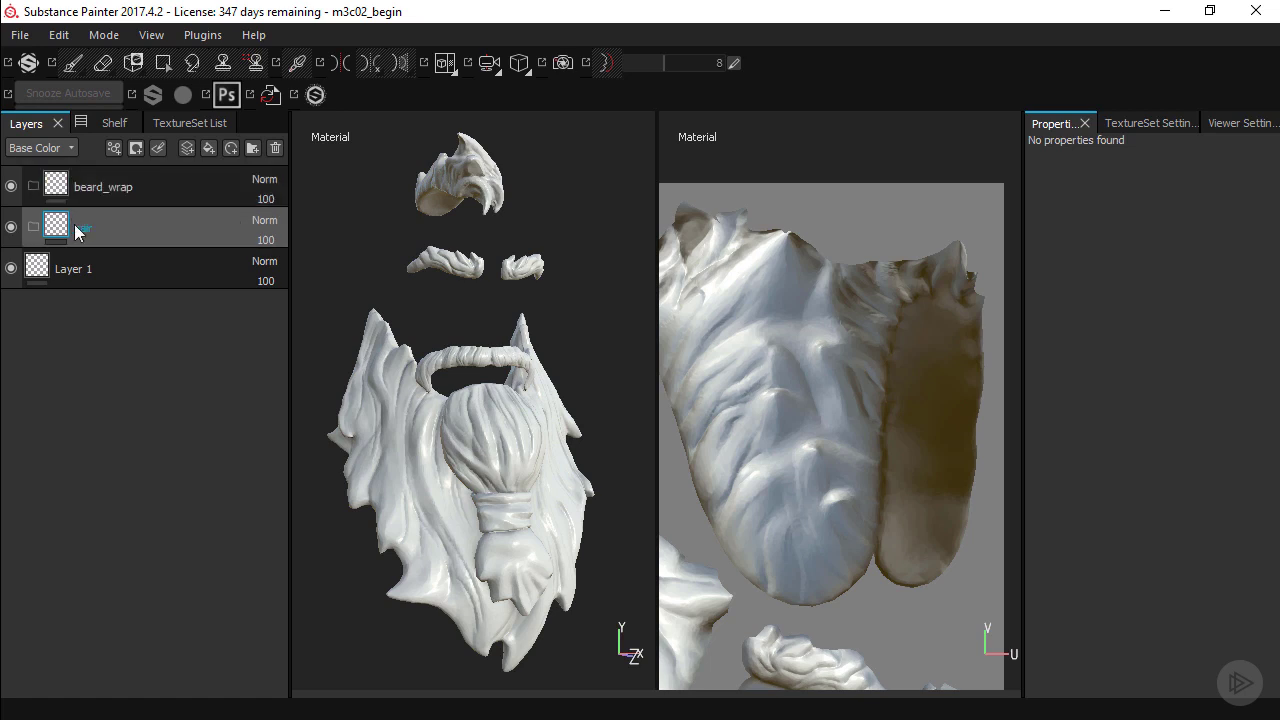
Step: Add a fill layer, place it inside the beard_wrap folder, and delete the empty Layer 1
{"action": "left_click", "coordinate": [101, 265]}
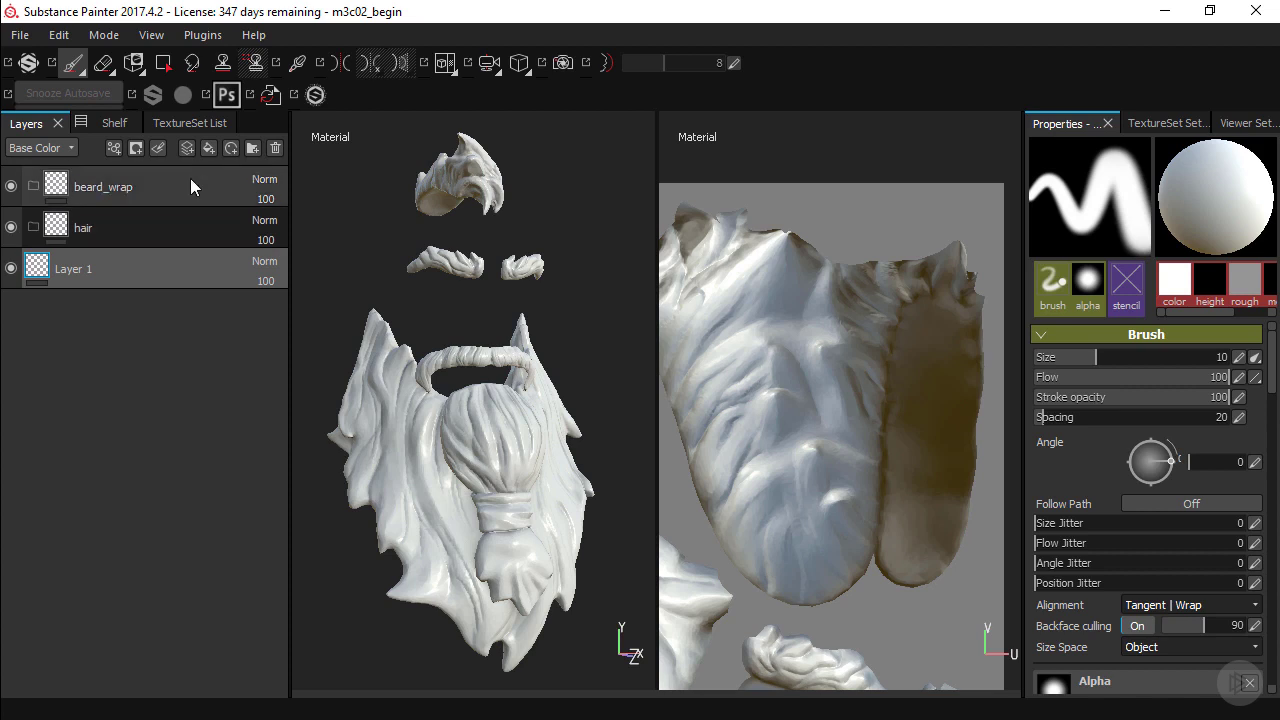
{"action": "left_click", "coordinate": [208, 148]}
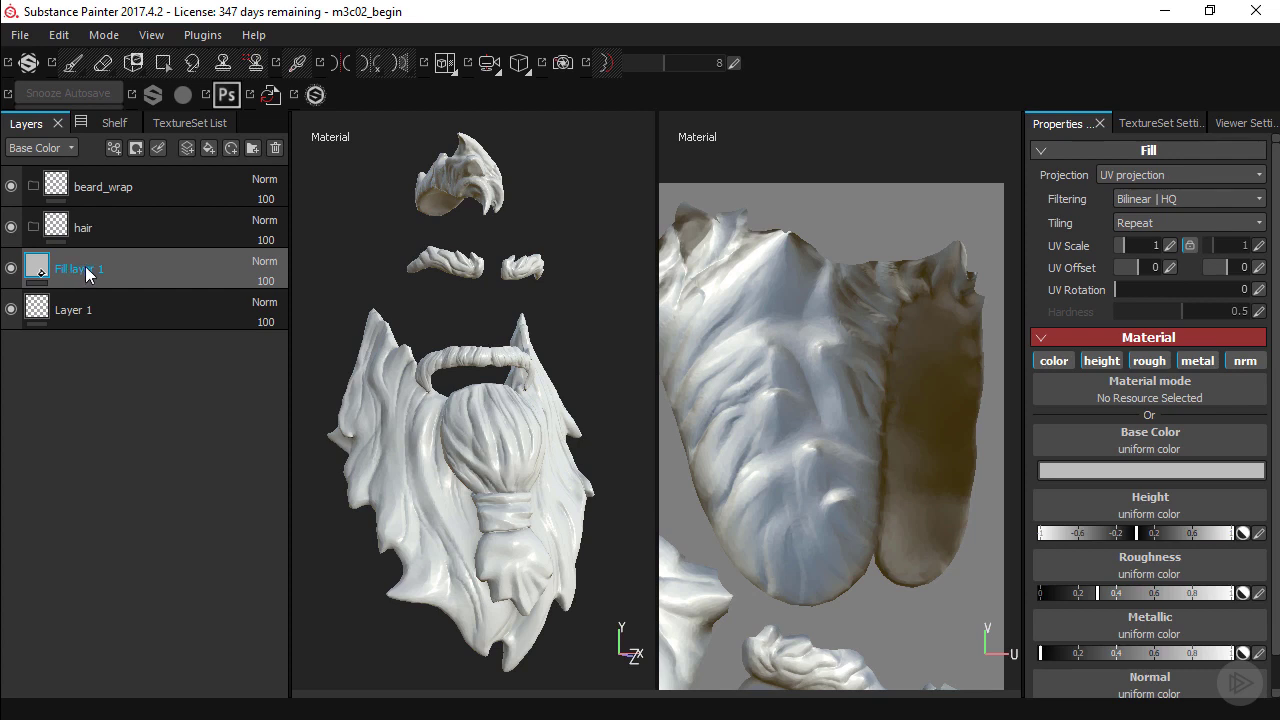
{"action": "left_click_drag", "start_coordinate": [86, 271], "coordinate": [152, 196]}
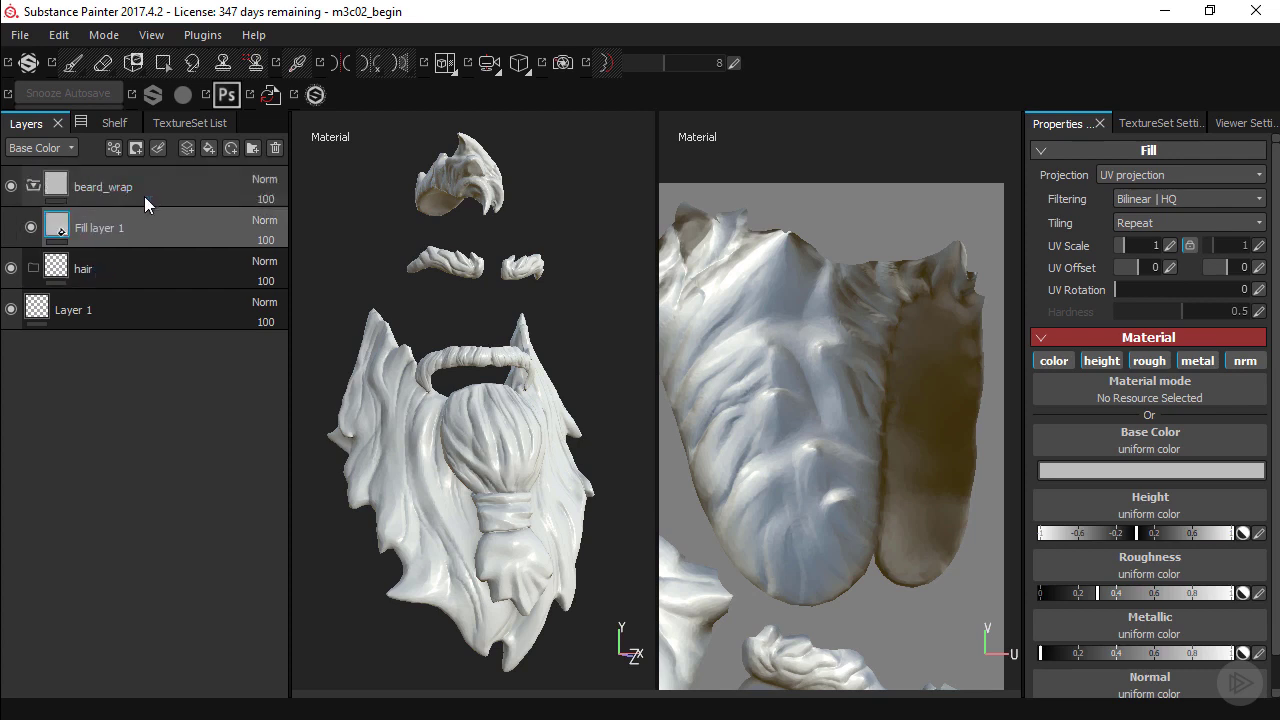
{"action": "left_click", "coordinate": [34, 189]}
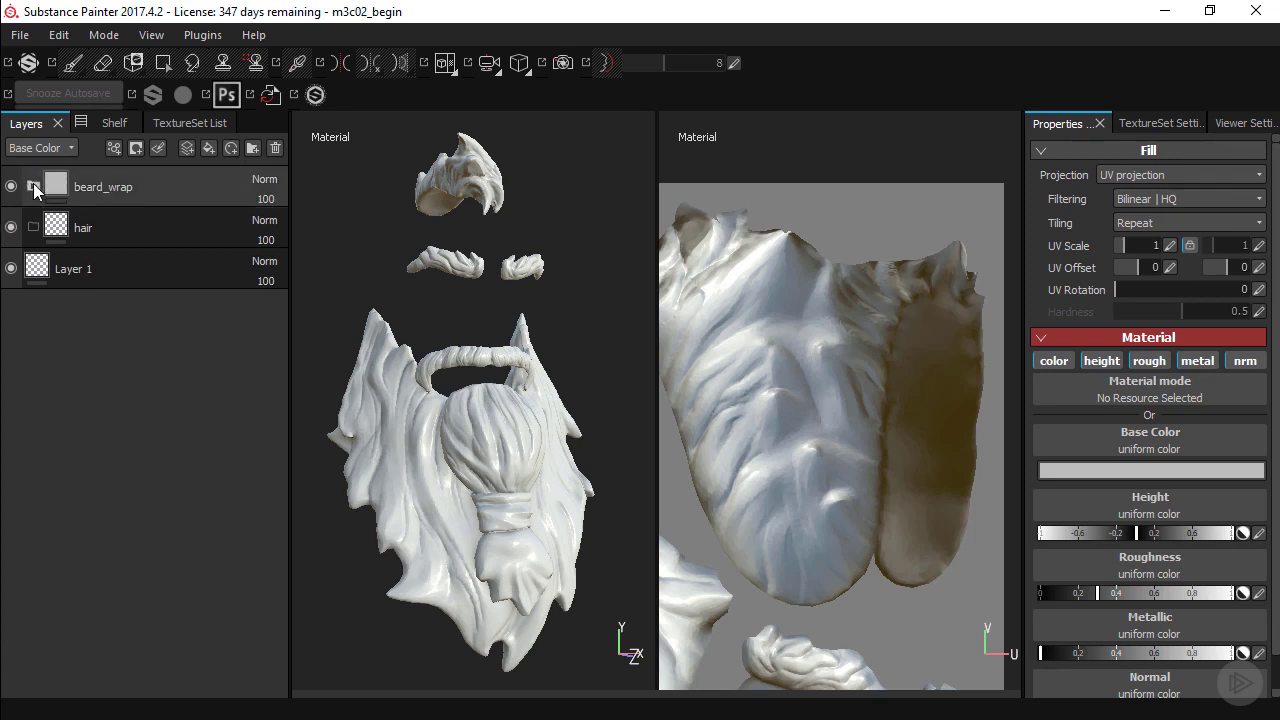
{"action": "left_click", "coordinate": [34, 189]}
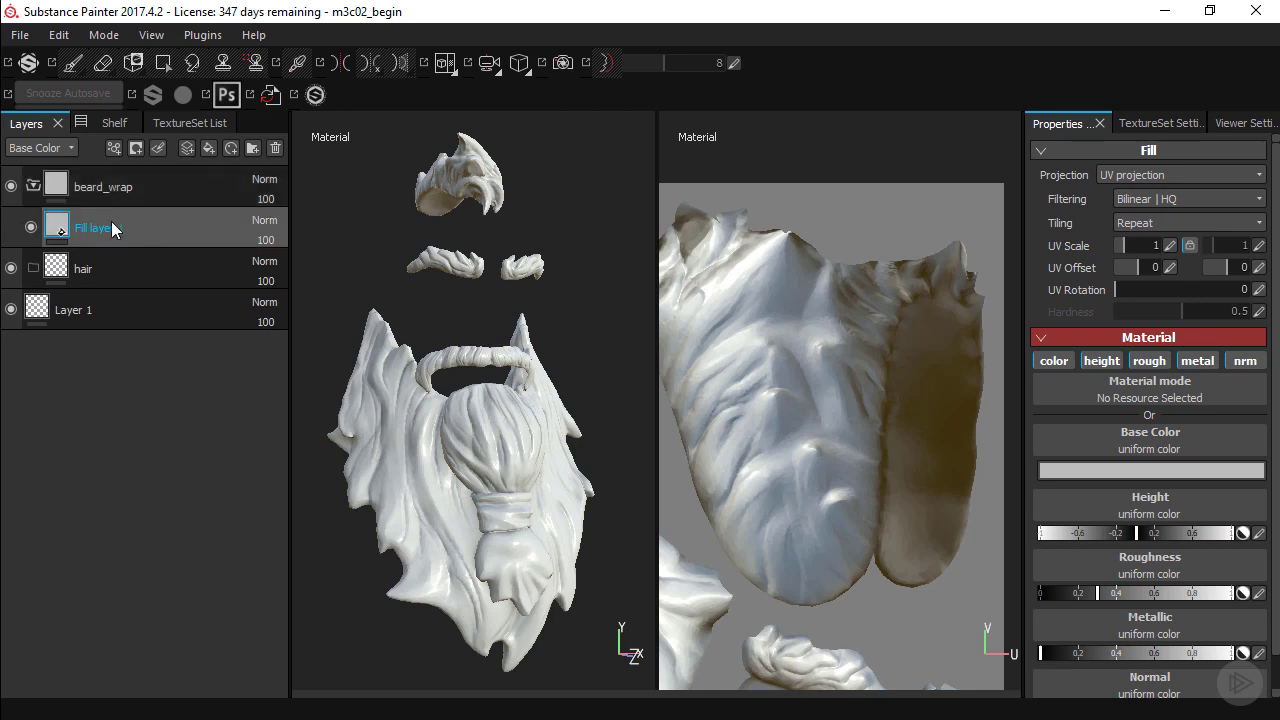
{"action": "left_click", "coordinate": [112, 305]}
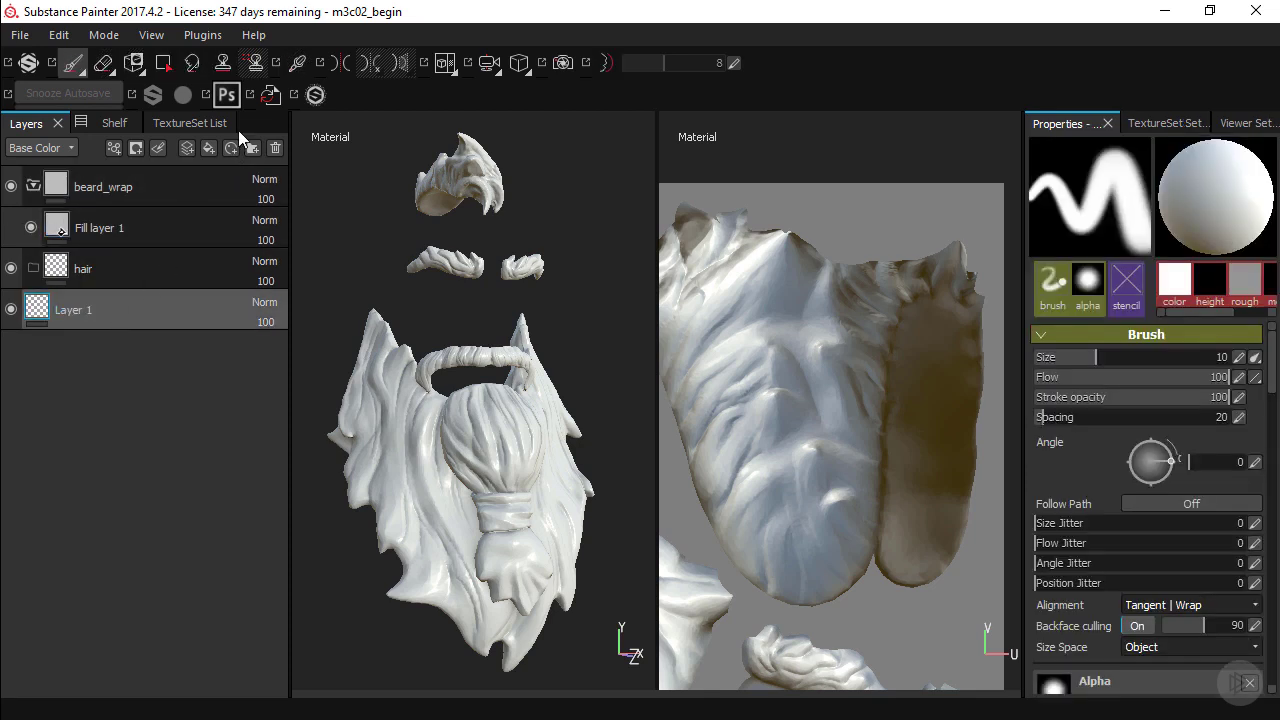
{"action": "left_click", "coordinate": [275, 148]}
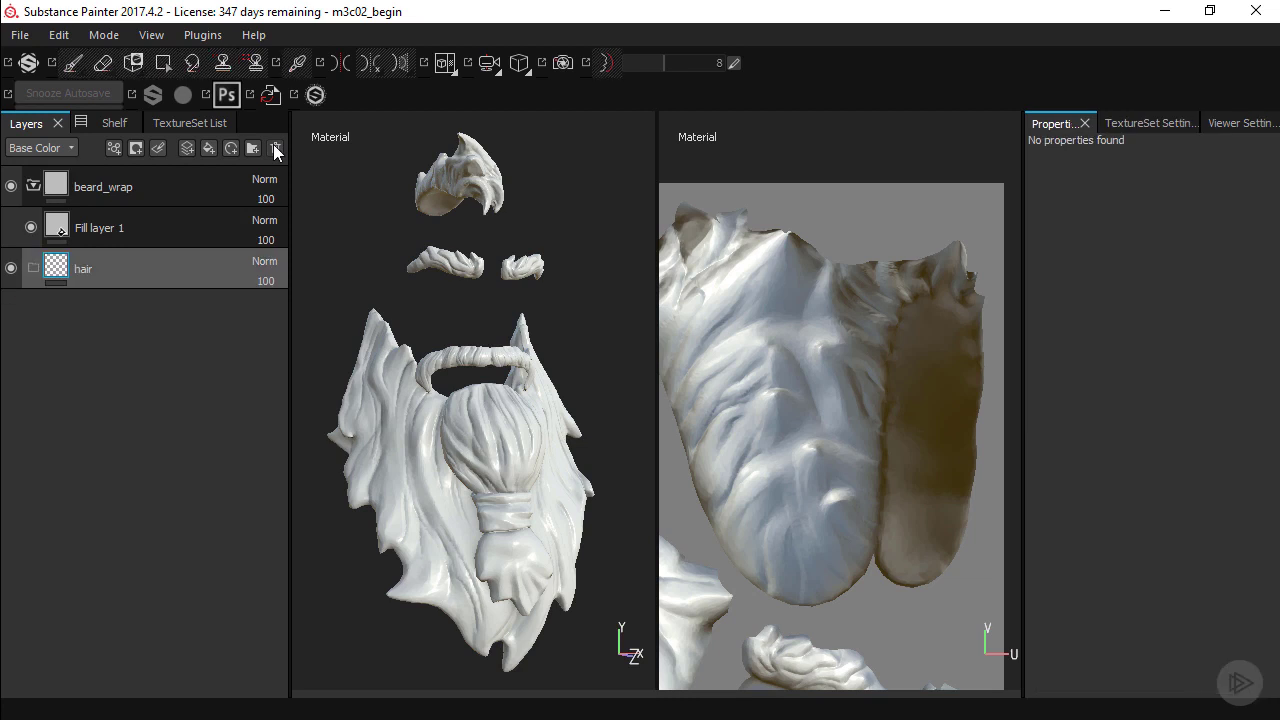
Step: Turn off the height and normal channels of the fill layer in the beard_wrap folder
{"action": "left_click", "coordinate": [154, 224]}
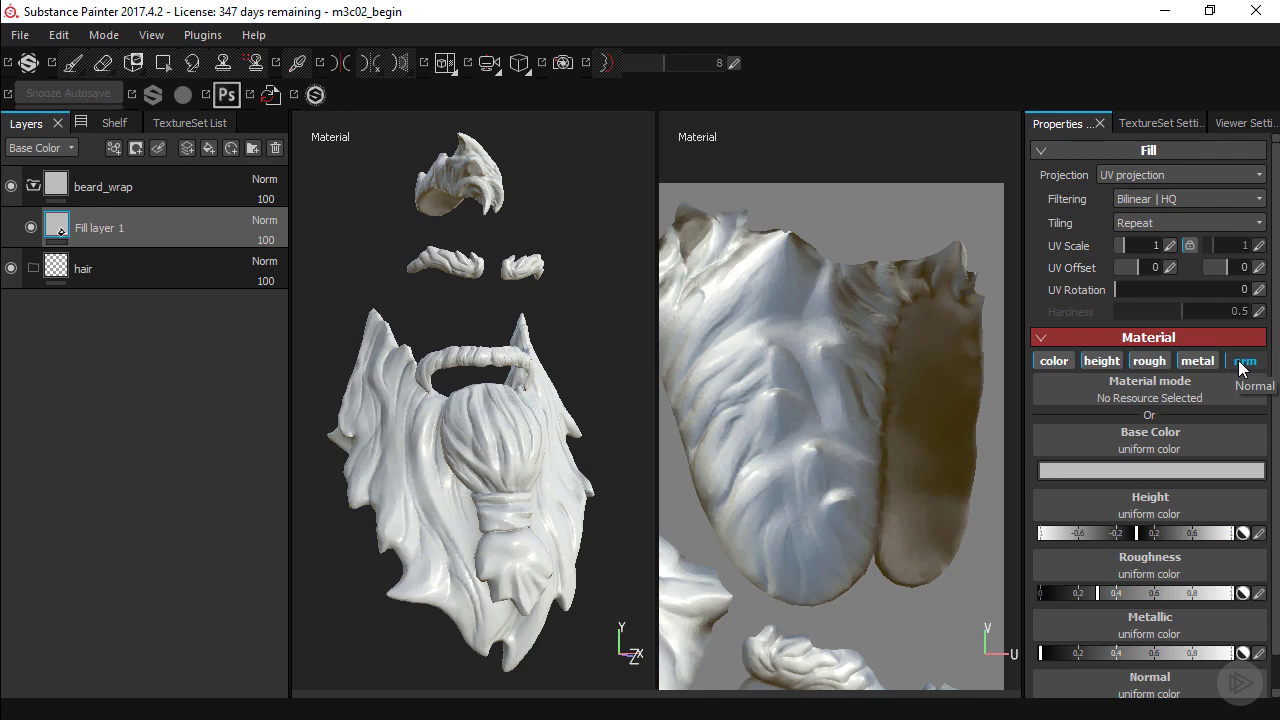
{"action": "left_click", "coordinate": [1110, 362]}
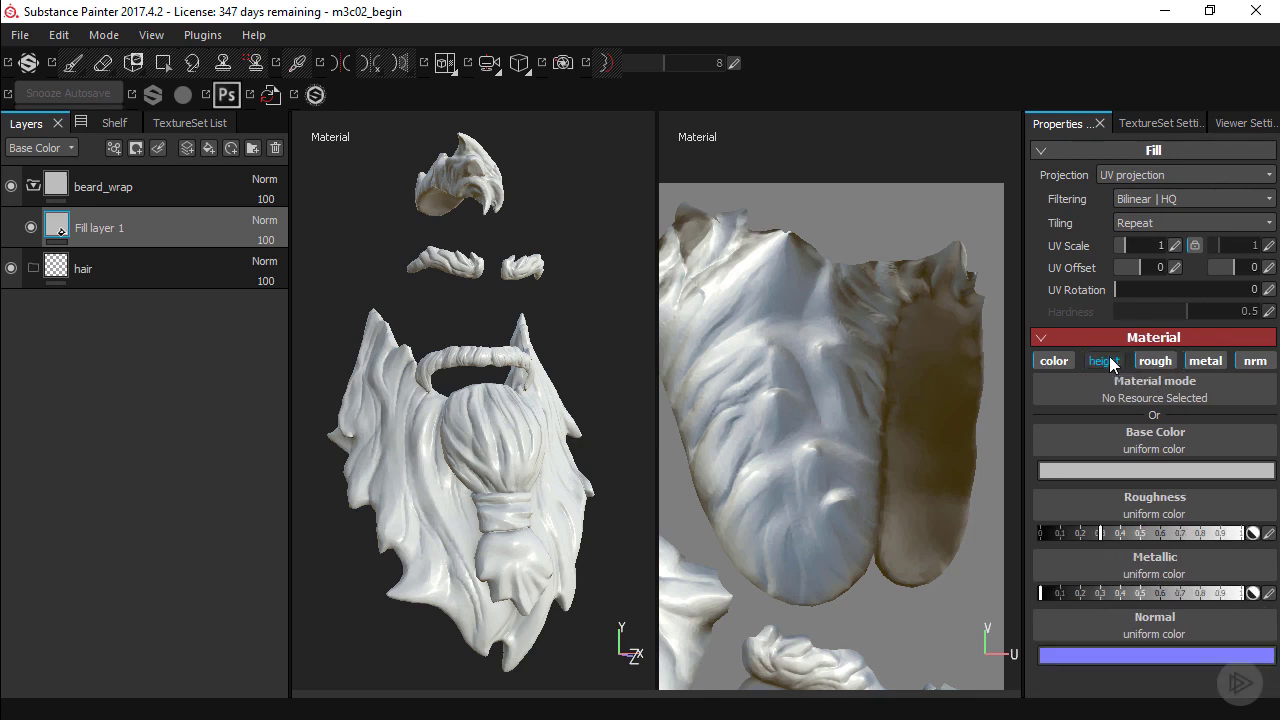
{"action": "left_click", "coordinate": [1249, 364]}
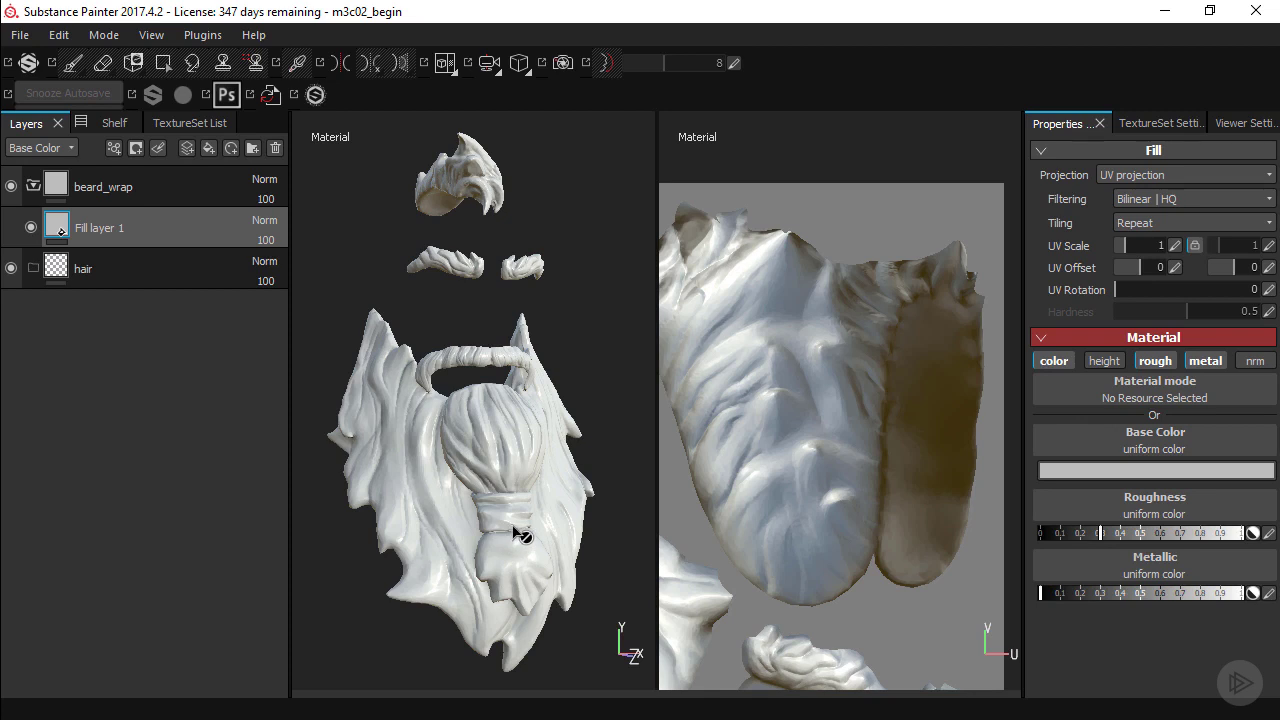
Step: Set the beard_wrap fill layer's base color to a light tan brown, RGB 0.246, 0.172, 0.064
{"action": "left_click", "coordinate": [1088, 468]}
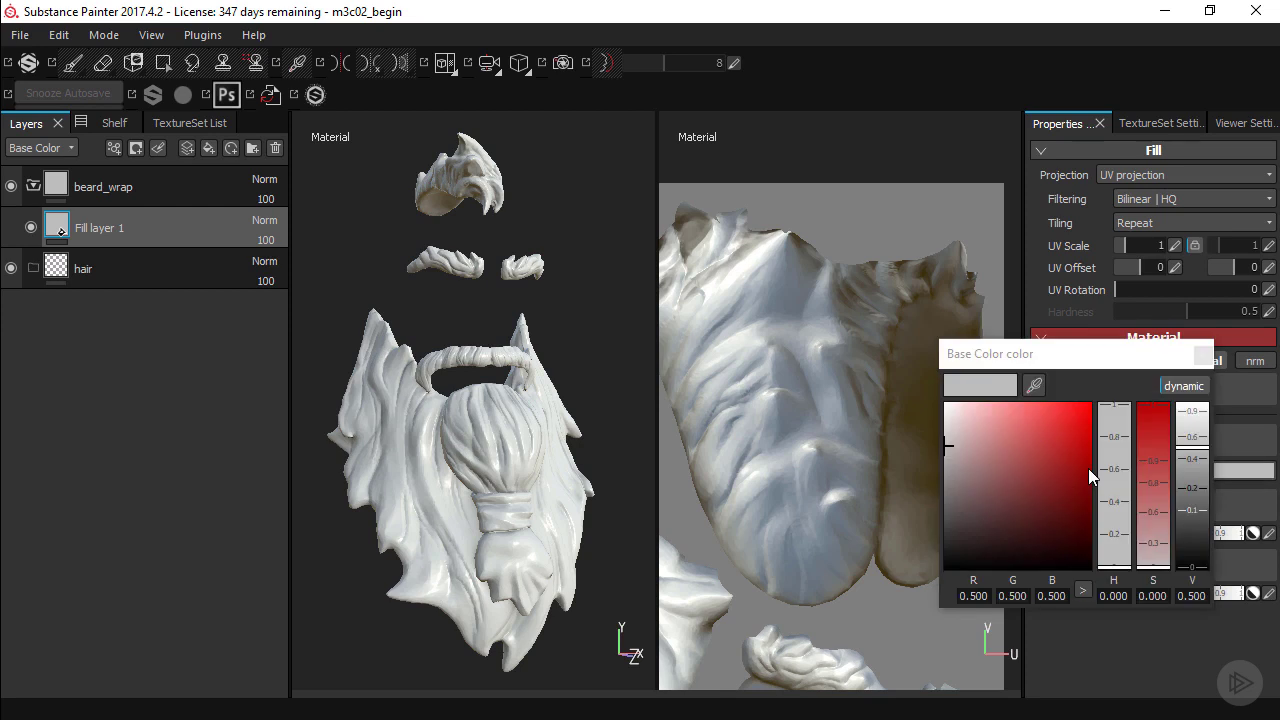
{"action": "left_click_drag", "start_coordinate": [1064, 364], "coordinate": [645, 153]}
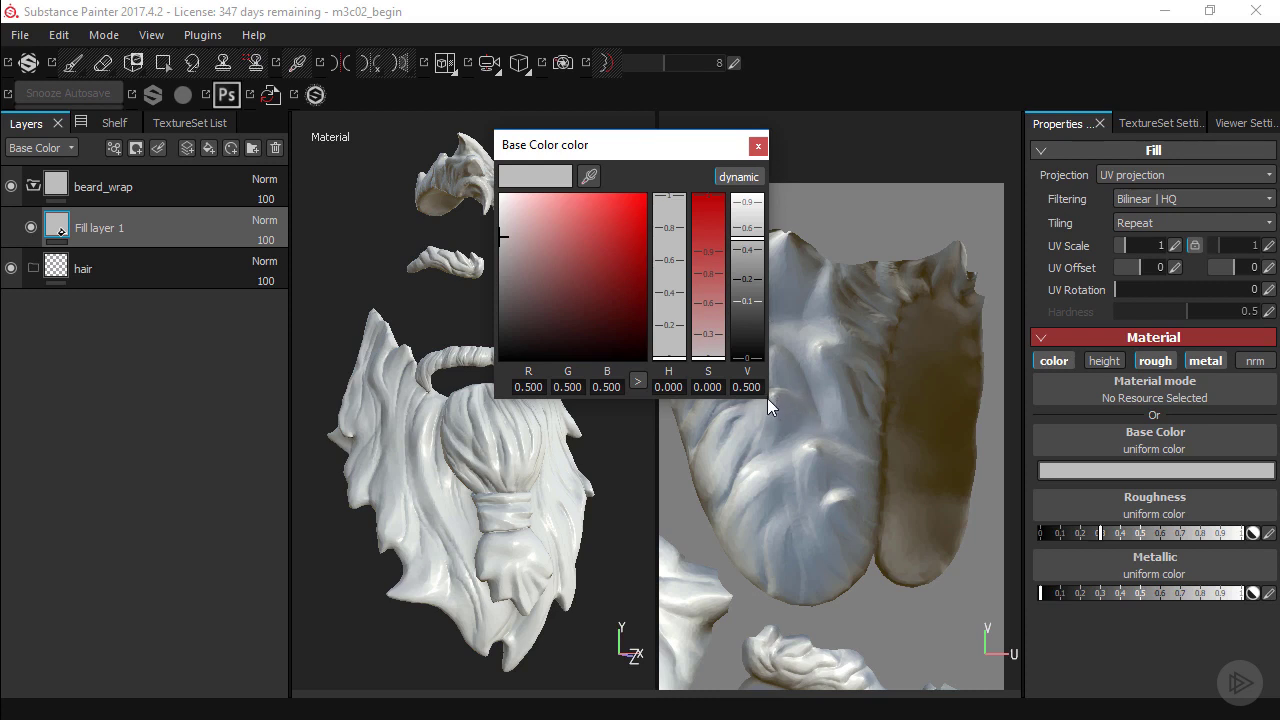
{"action": "left_click_drag", "start_coordinate": [767, 398], "coordinate": [911, 570]}
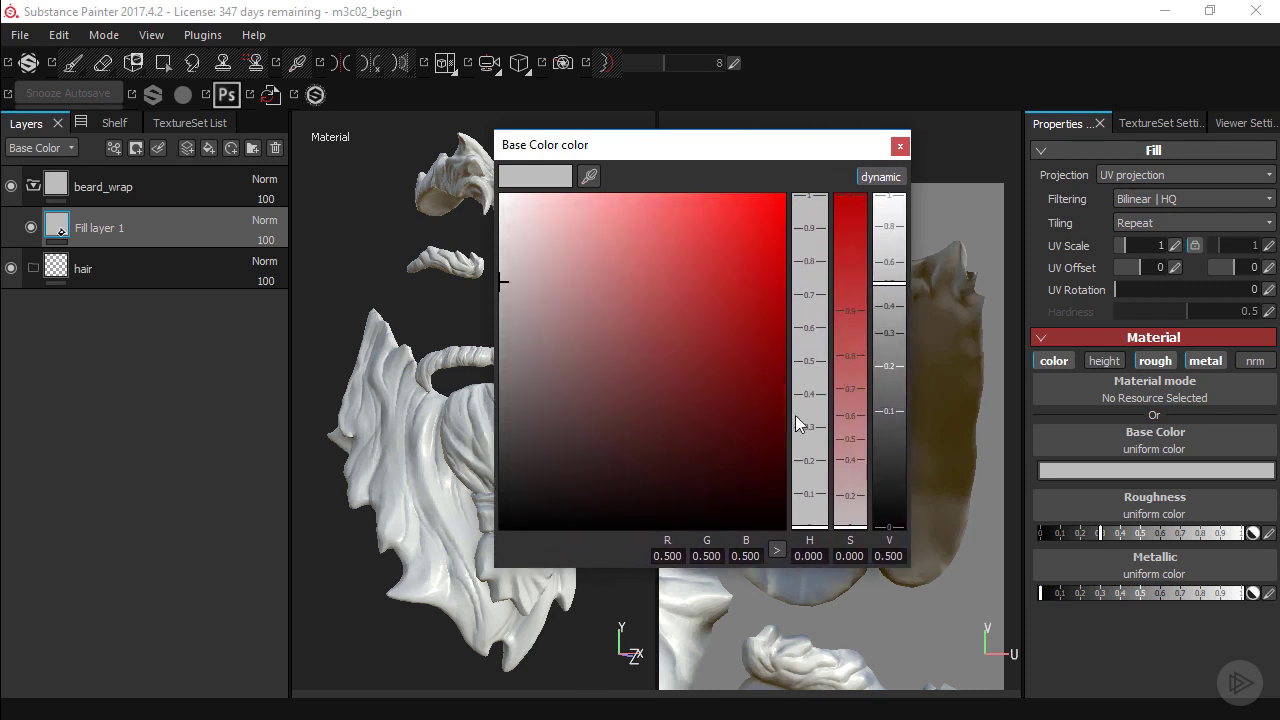
{"action": "left_click", "coordinate": [651, 322]}
{"action": "left_click_drag", "start_coordinate": [817, 462], "coordinate": [817, 499]}
{"action": "left_click_drag", "start_coordinate": [657, 320], "coordinate": [650, 375]}
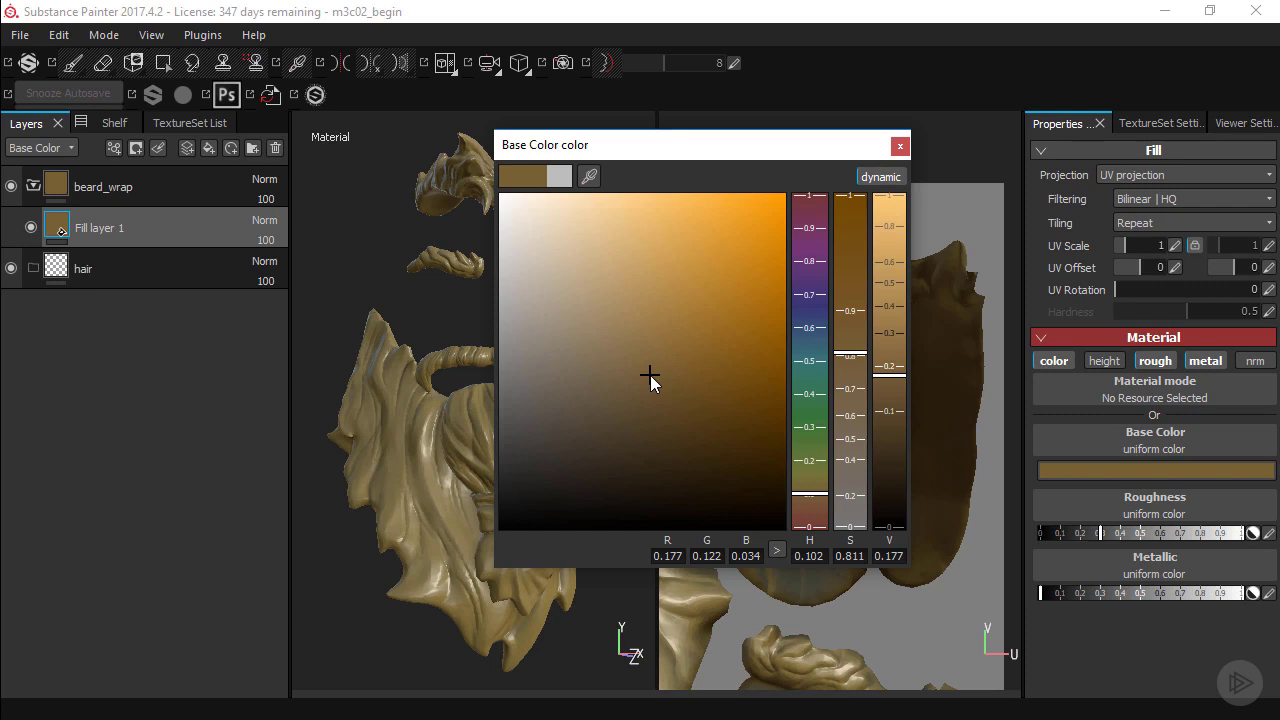
{"action": "left_click", "coordinate": [804, 490]}
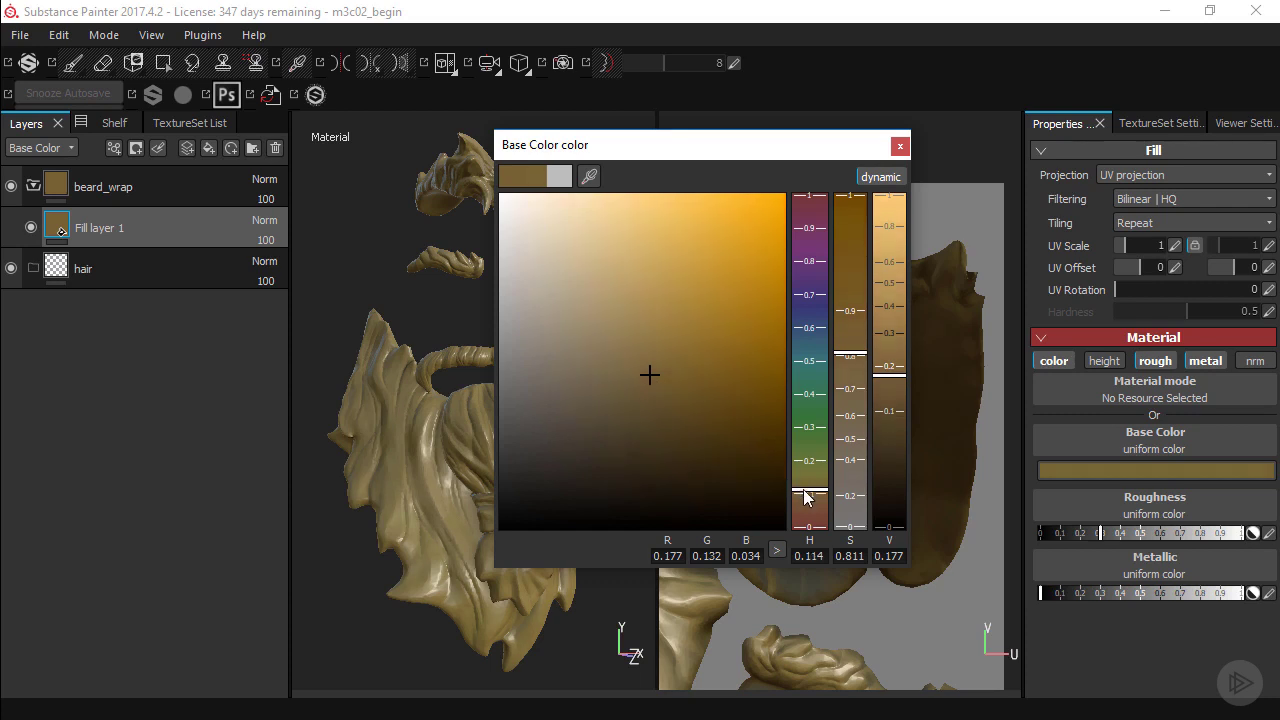
{"action": "left_click_drag", "start_coordinate": [804, 491], "coordinate": [801, 494]}
{"action": "left_click", "coordinate": [637, 376]}
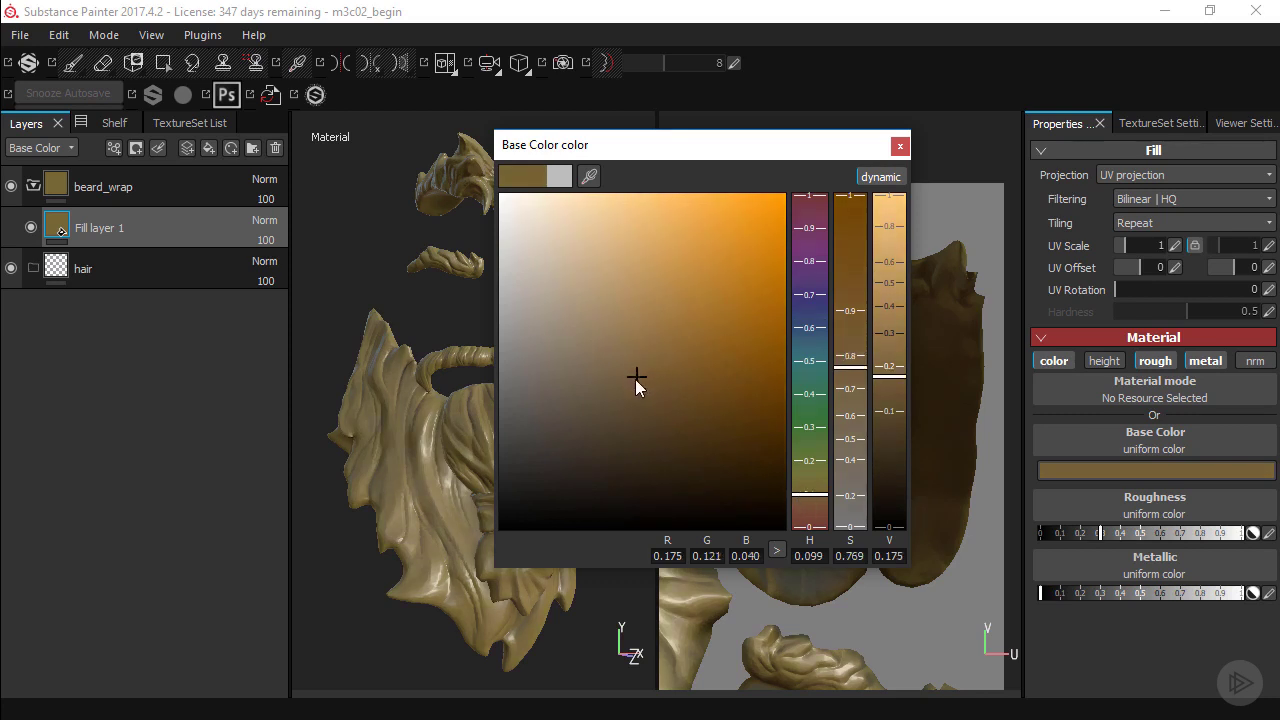
{"action": "left_click_drag", "start_coordinate": [635, 379], "coordinate": [633, 383]}
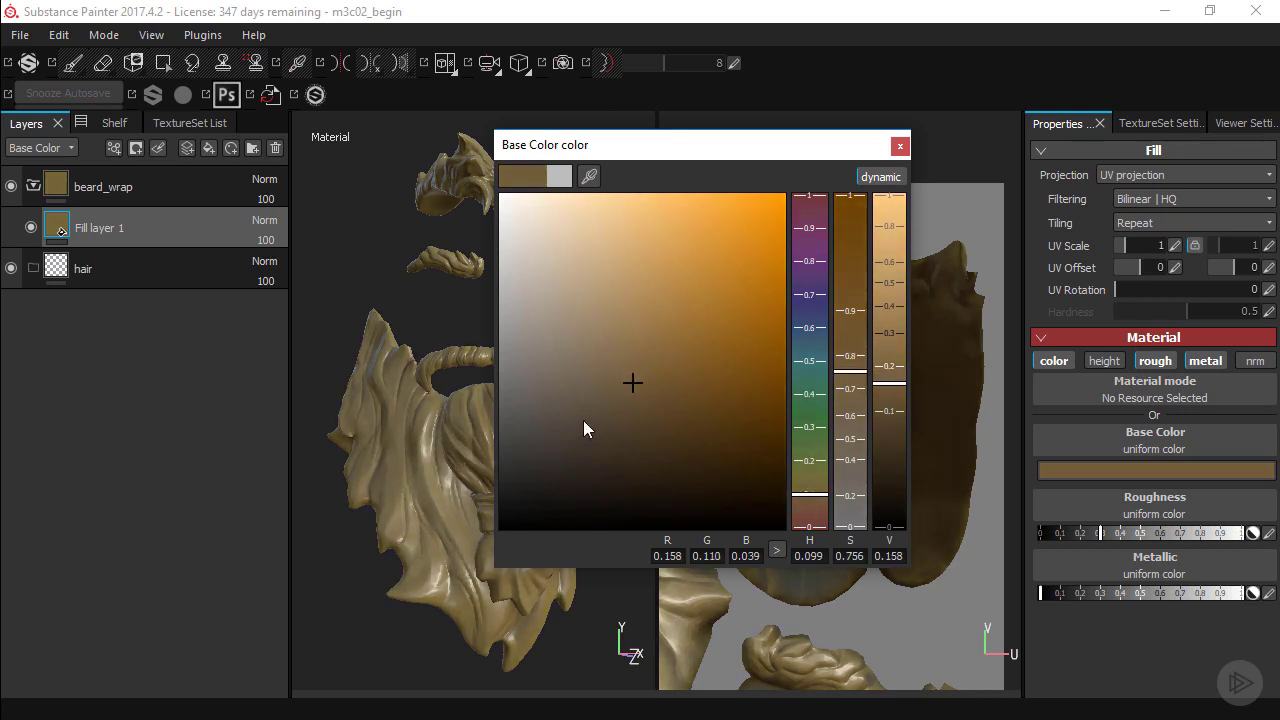
{"action": "left_click_drag", "start_coordinate": [629, 380], "coordinate": [629, 350]}
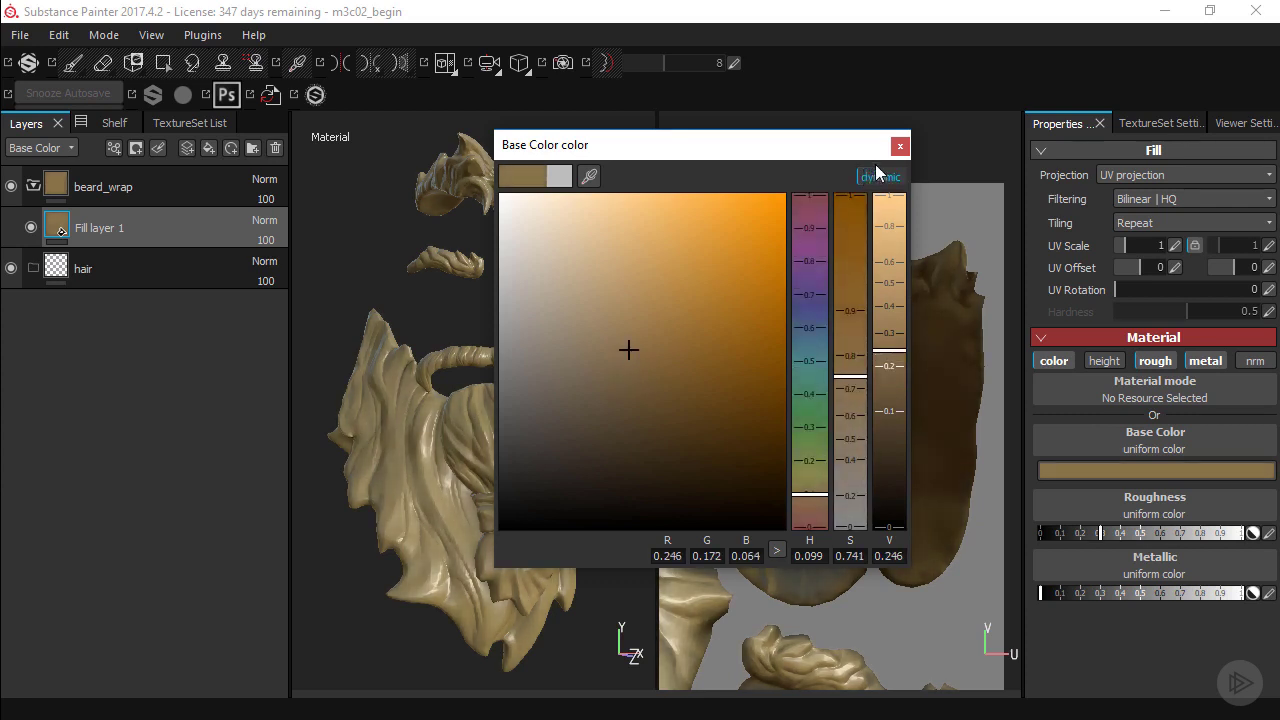
{"action": "left_click", "coordinate": [900, 146]}
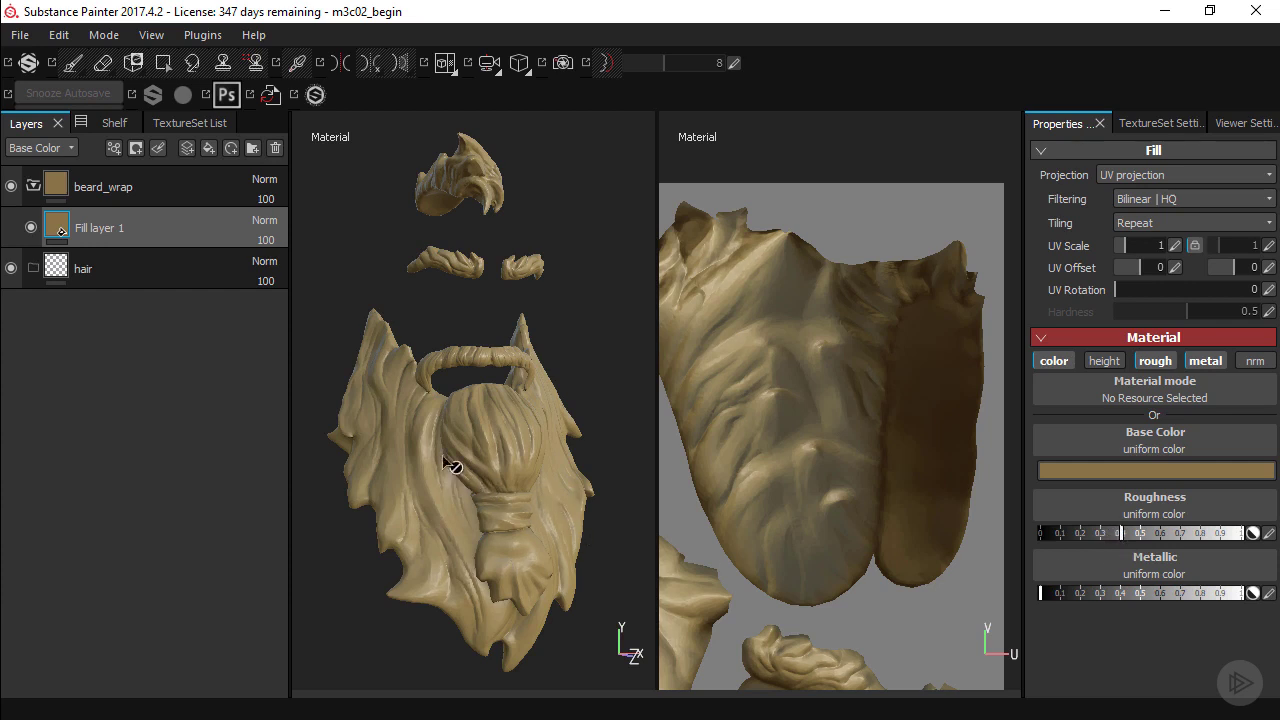
Step: Set the fill layer's base color to a darker, redder brown, RGB 0.175, 0.105, 0.041
{"action": "left_click", "coordinate": [1090, 472]}
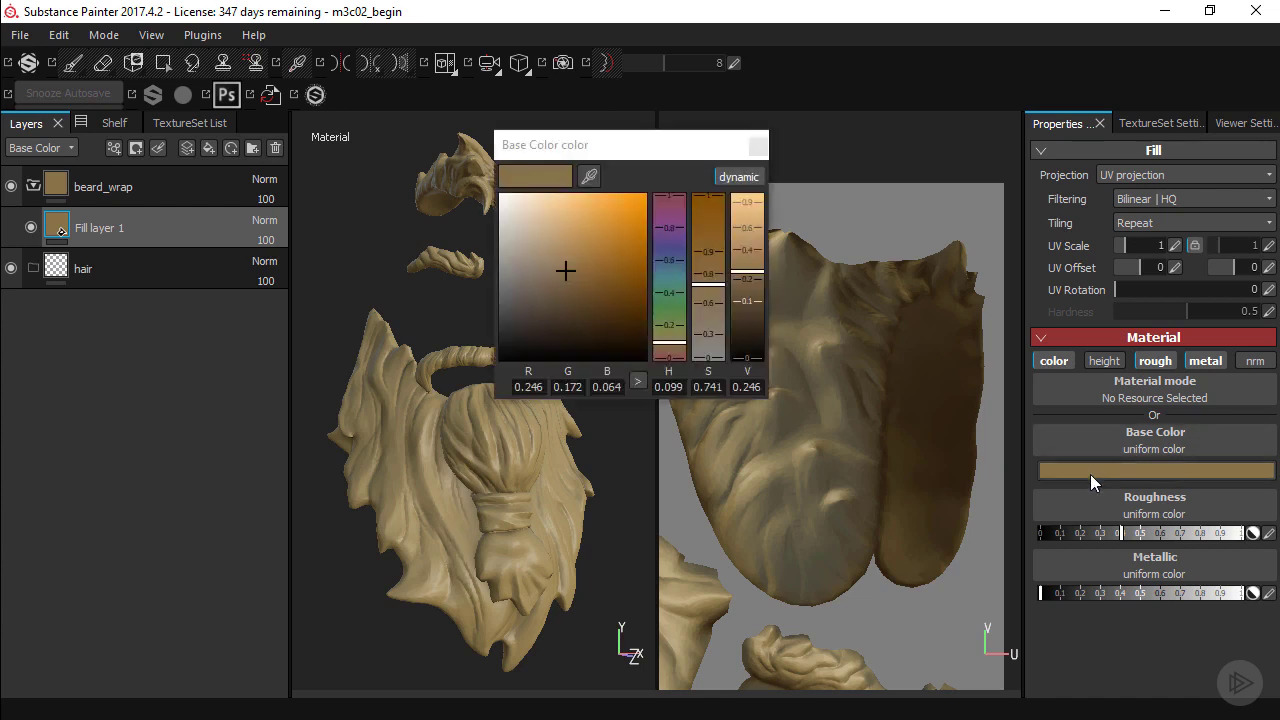
{"action": "left_click", "coordinate": [680, 350]}
{"action": "left_click_drag", "start_coordinate": [680, 350], "coordinate": [684, 352]}
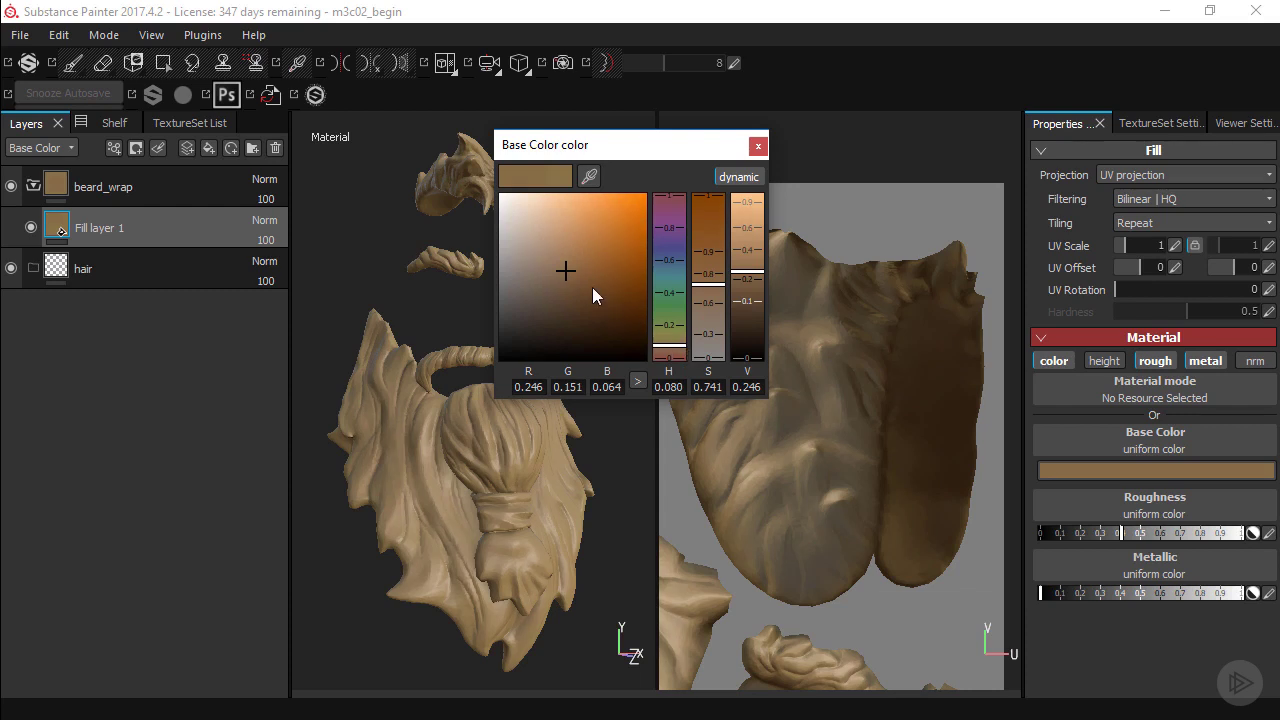
{"action": "left_click_drag", "start_coordinate": [566, 272], "coordinate": [569, 284]}
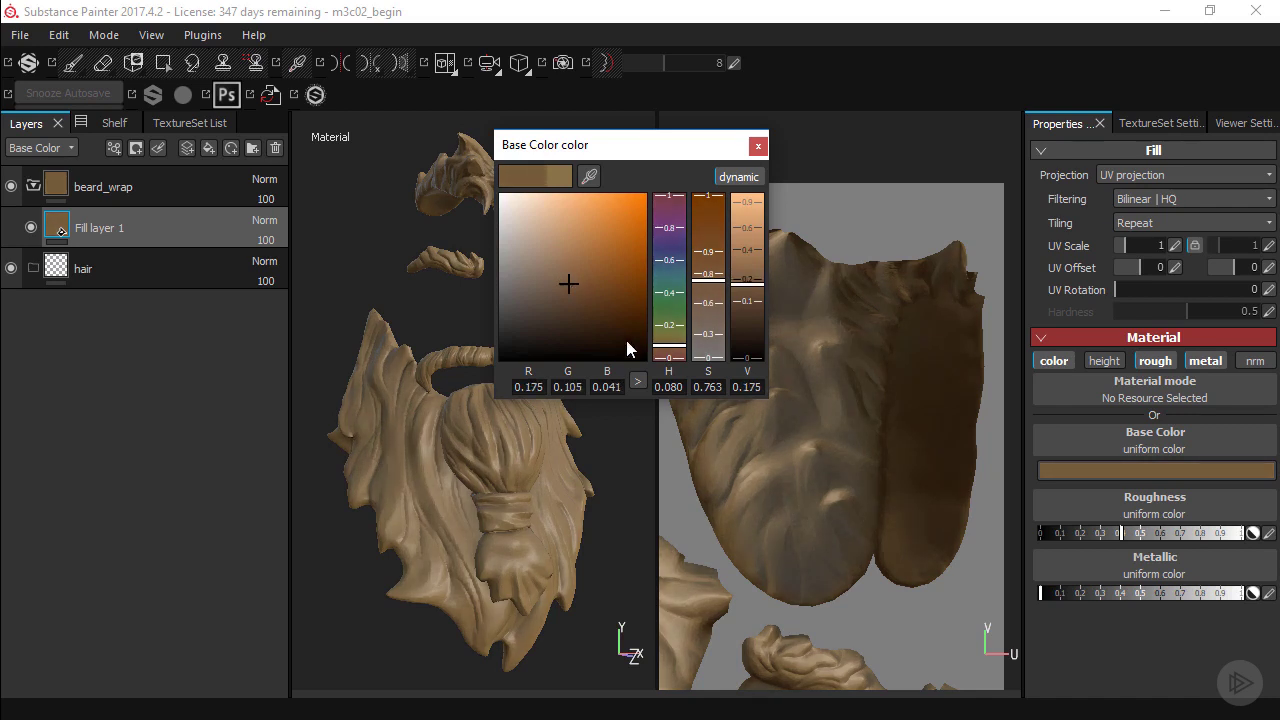
{"action": "left_click", "coordinate": [758, 145]}
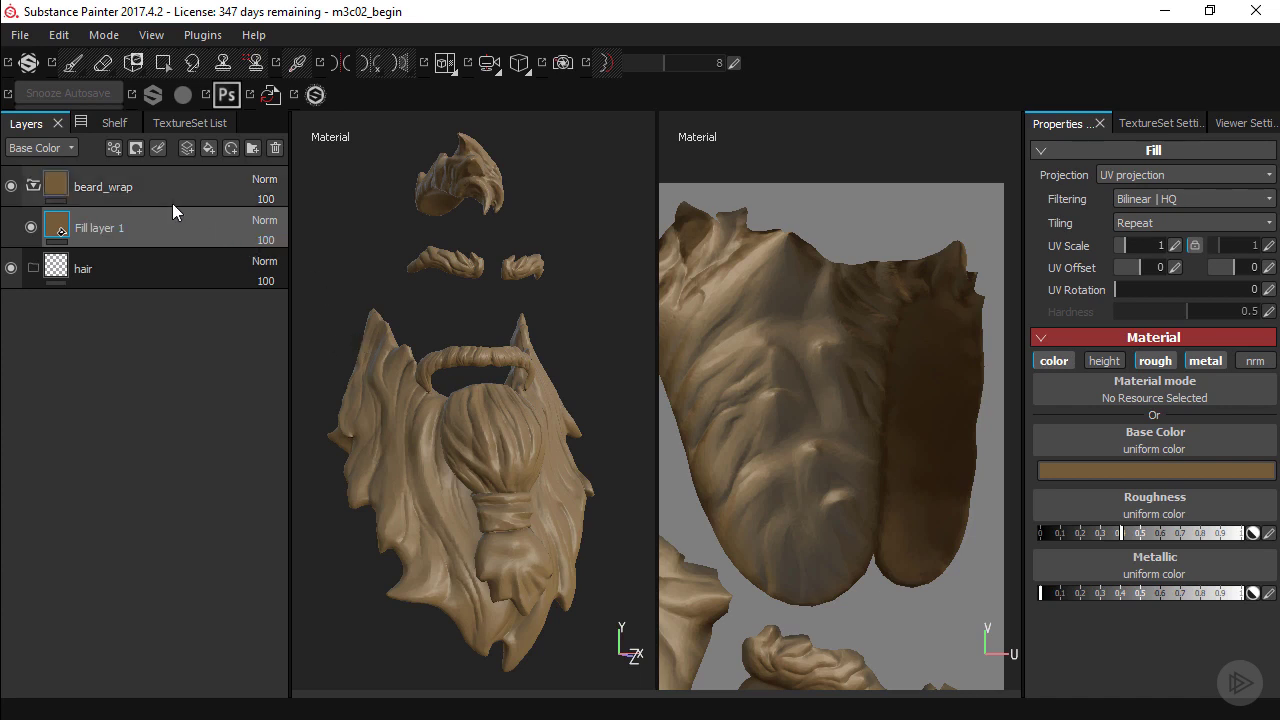
Step: Add a black mask to the beard_wrap folder
{"action": "left_click", "coordinate": [139, 188]}
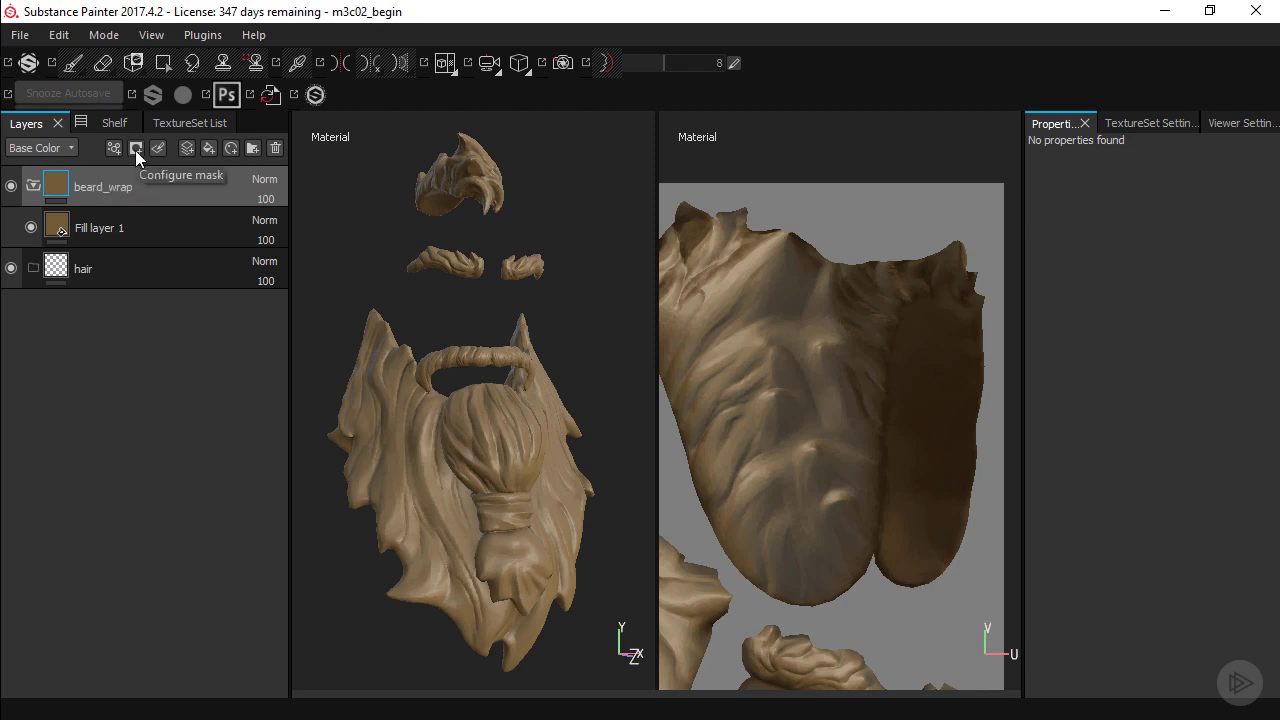
{"action": "left_click", "coordinate": [136, 148]}
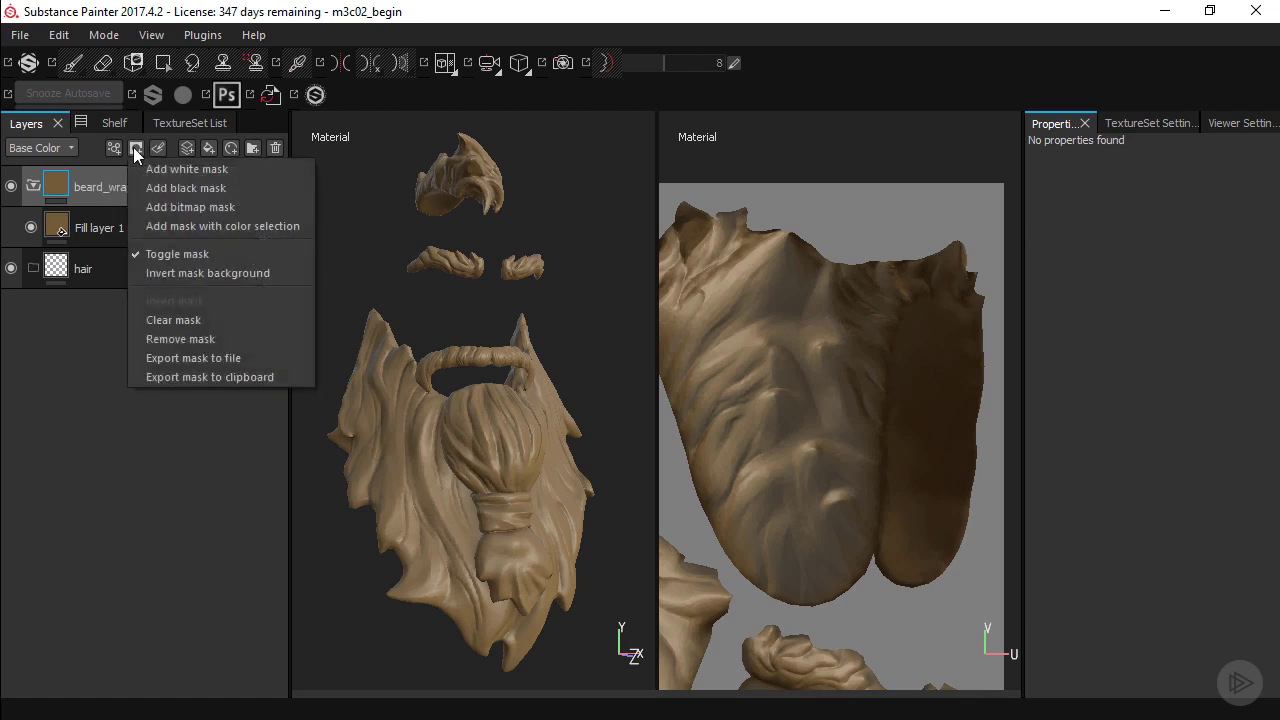
{"action": "left_click", "coordinate": [229, 186]}
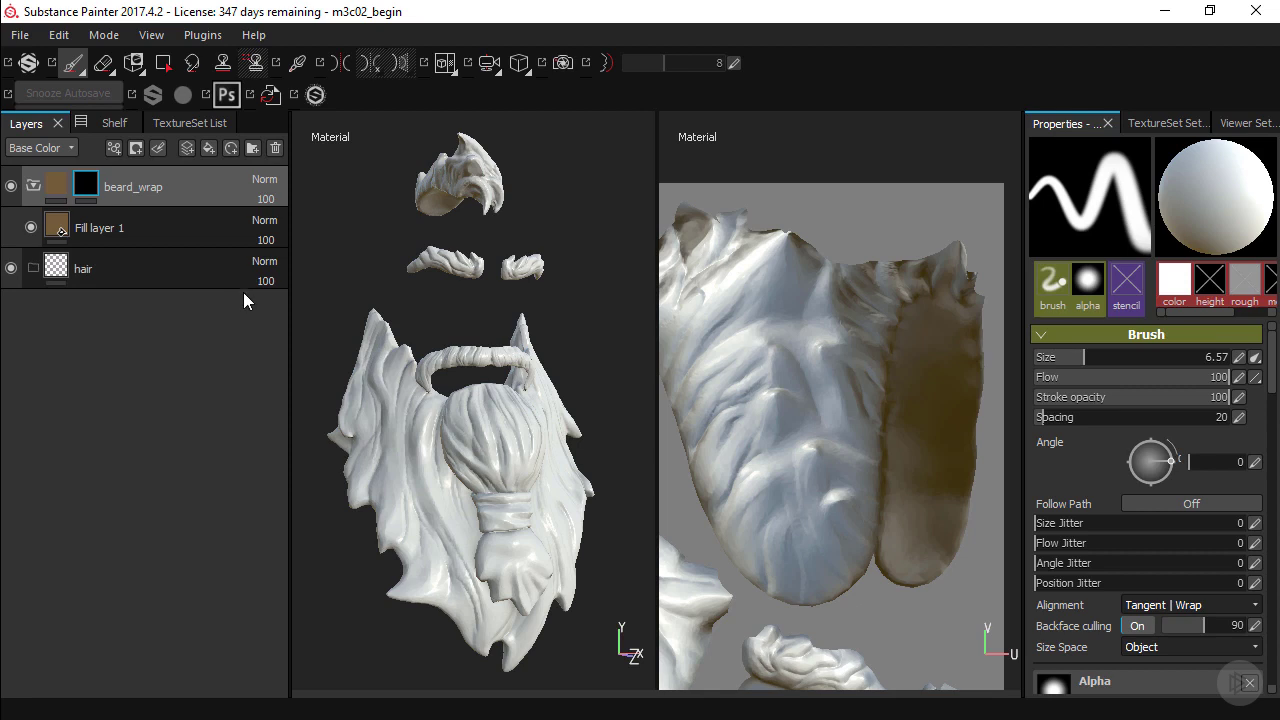
Step: Fill the beard wrap's UV shell with white in the beard_wrap folder's mask using UV-based Polygon Fill, and inspect the wrap on the model
{"action": "left_click", "coordinate": [55, 186]}
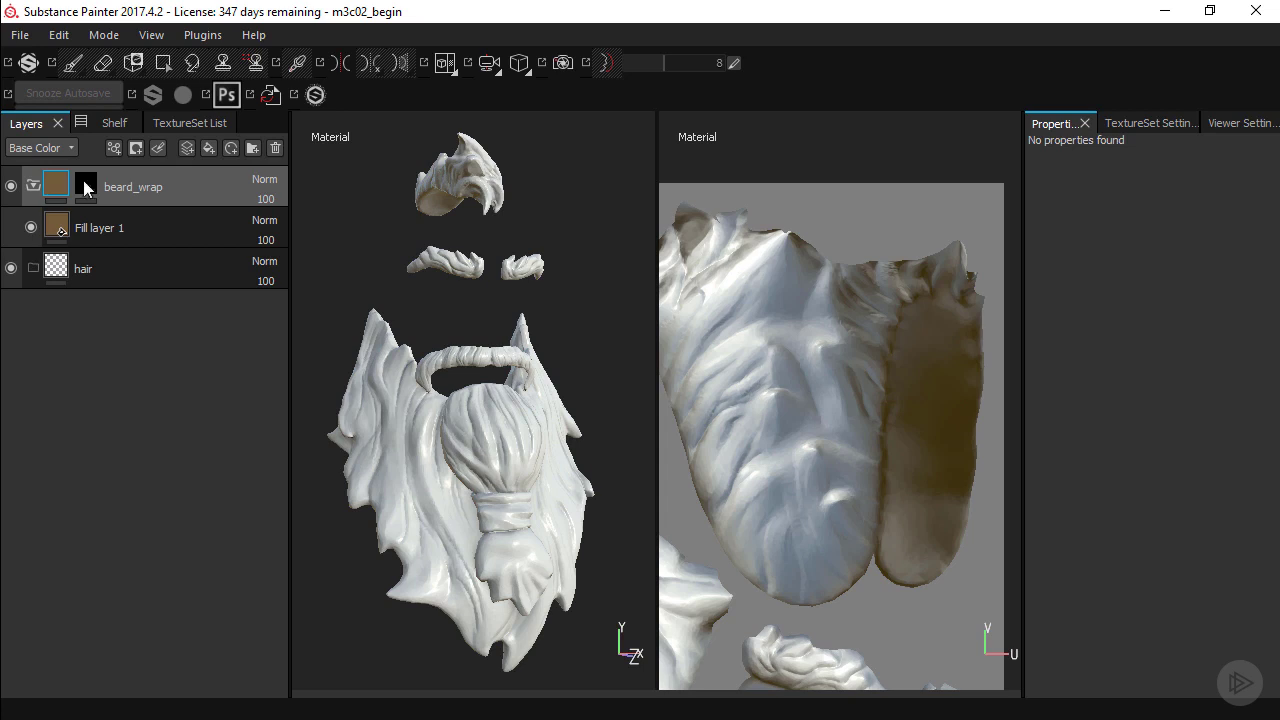
{"action": "left_click", "coordinate": [88, 186]}
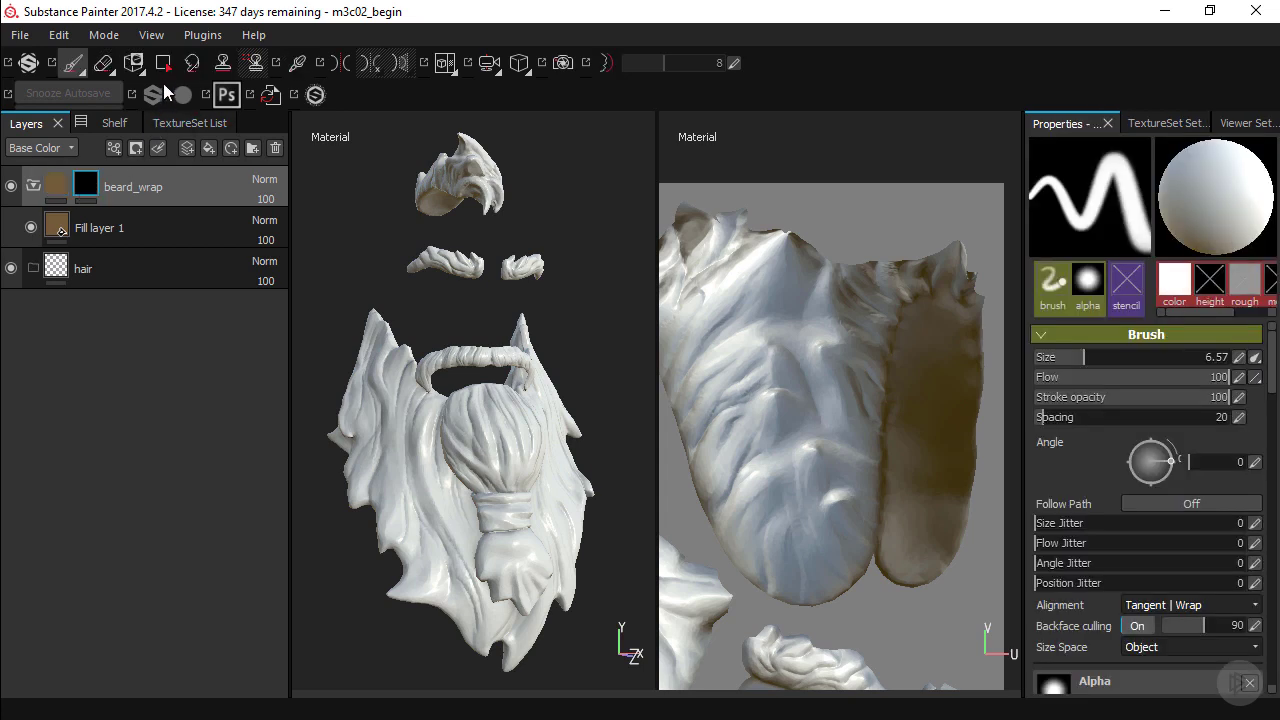
{"action": "left_click", "coordinate": [160, 62]}
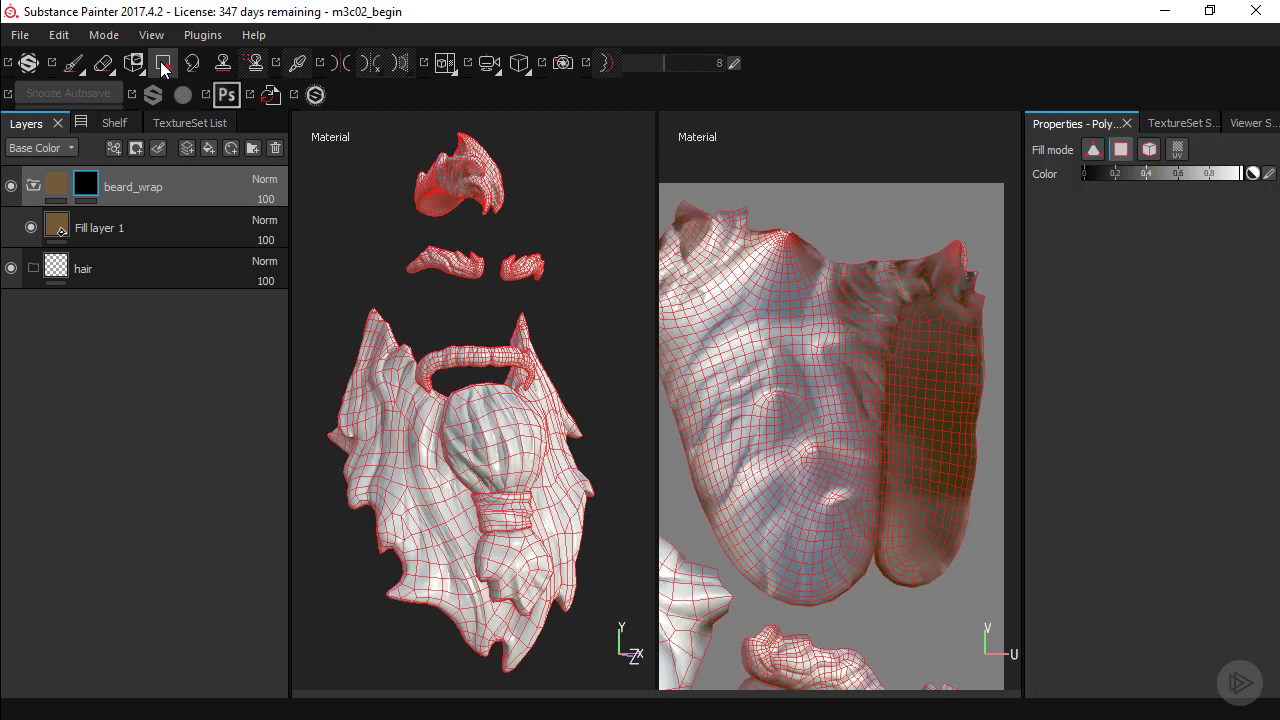
{"action": "left_click", "coordinate": [1183, 146]}
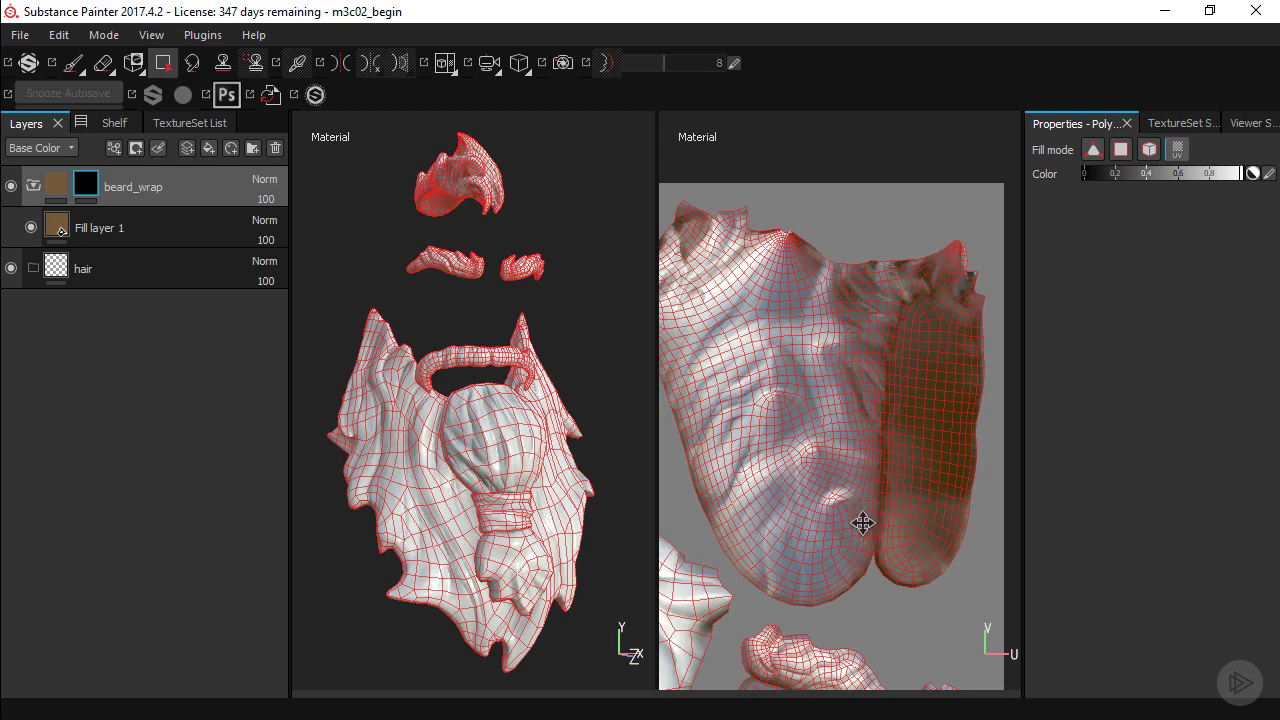
{"action": "middle_click_drag", "start_coordinate": [857, 520], "coordinate": [865, 297]}
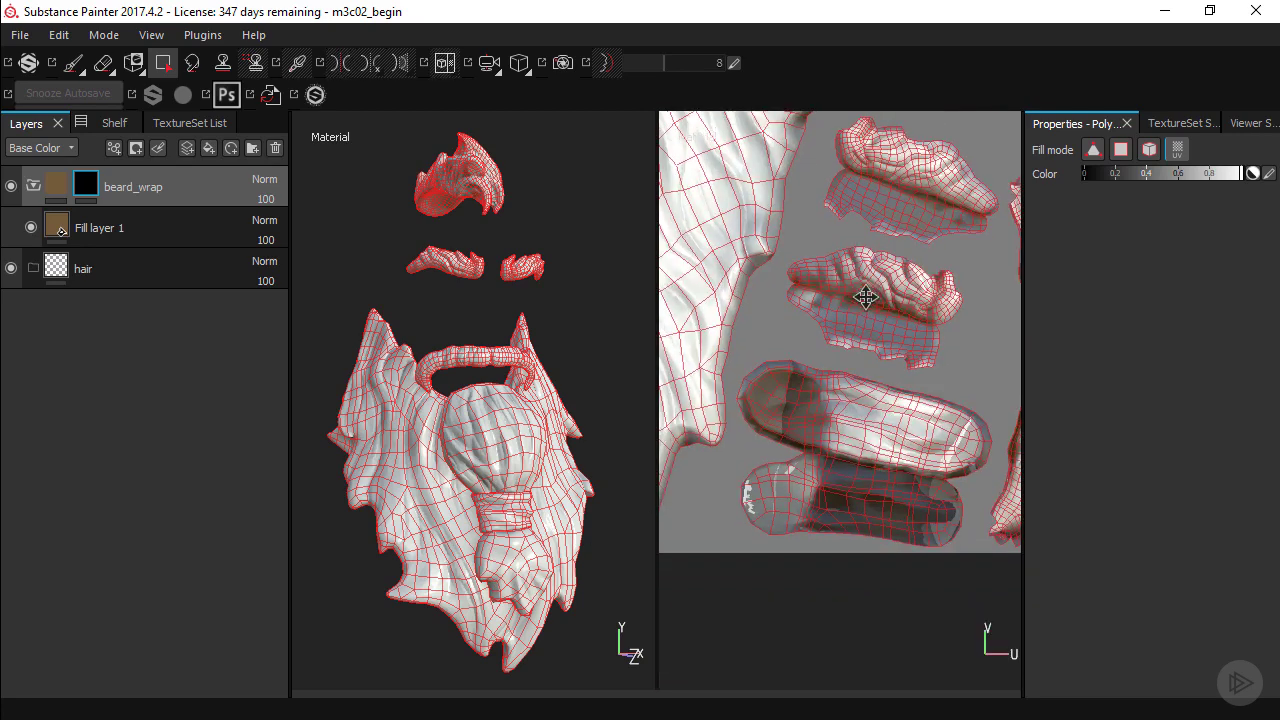
{"action": "left_click", "coordinate": [850, 428]}
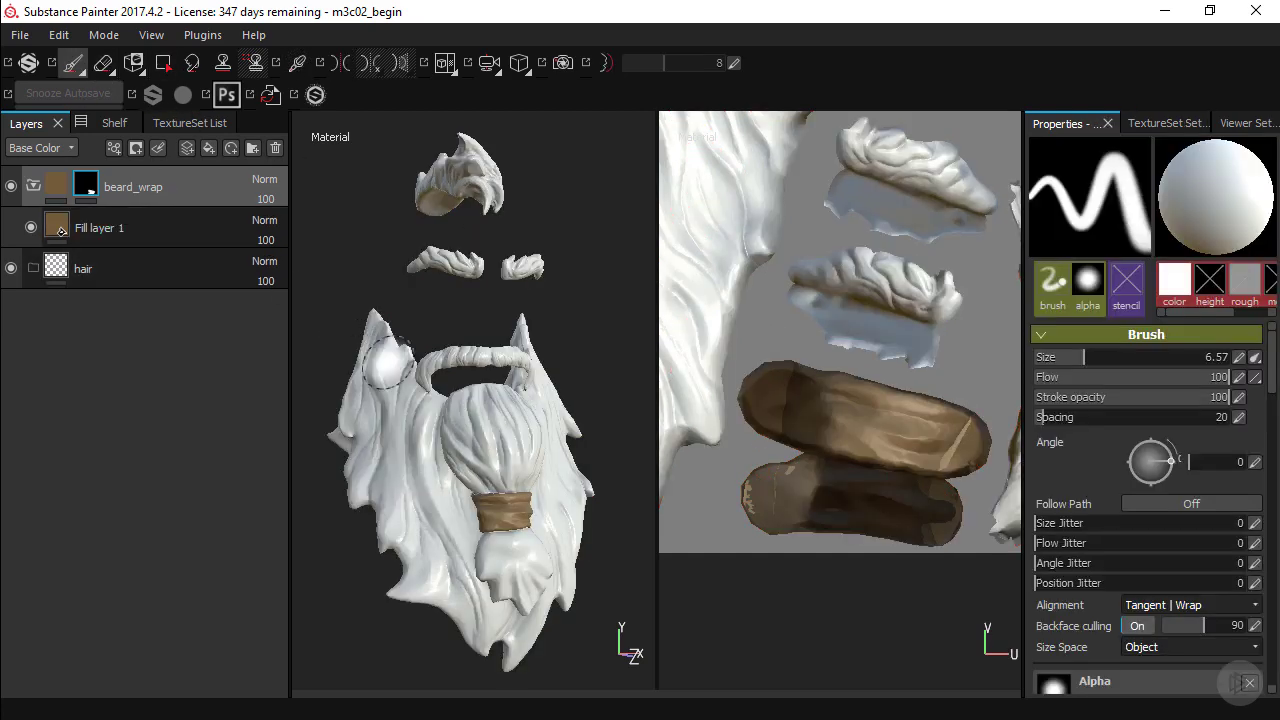
{"action": "right_click_drag", "start_coordinate": [453, 408], "coordinate": [528, 489], "text": "alt"}
{"action": "middle_click_drag", "start_coordinate": [529, 489], "coordinate": [534, 426], "text": "alt"}
{"action": "left_click_drag", "start_coordinate": [533, 425], "coordinate": [563, 434], "text": "alt"}
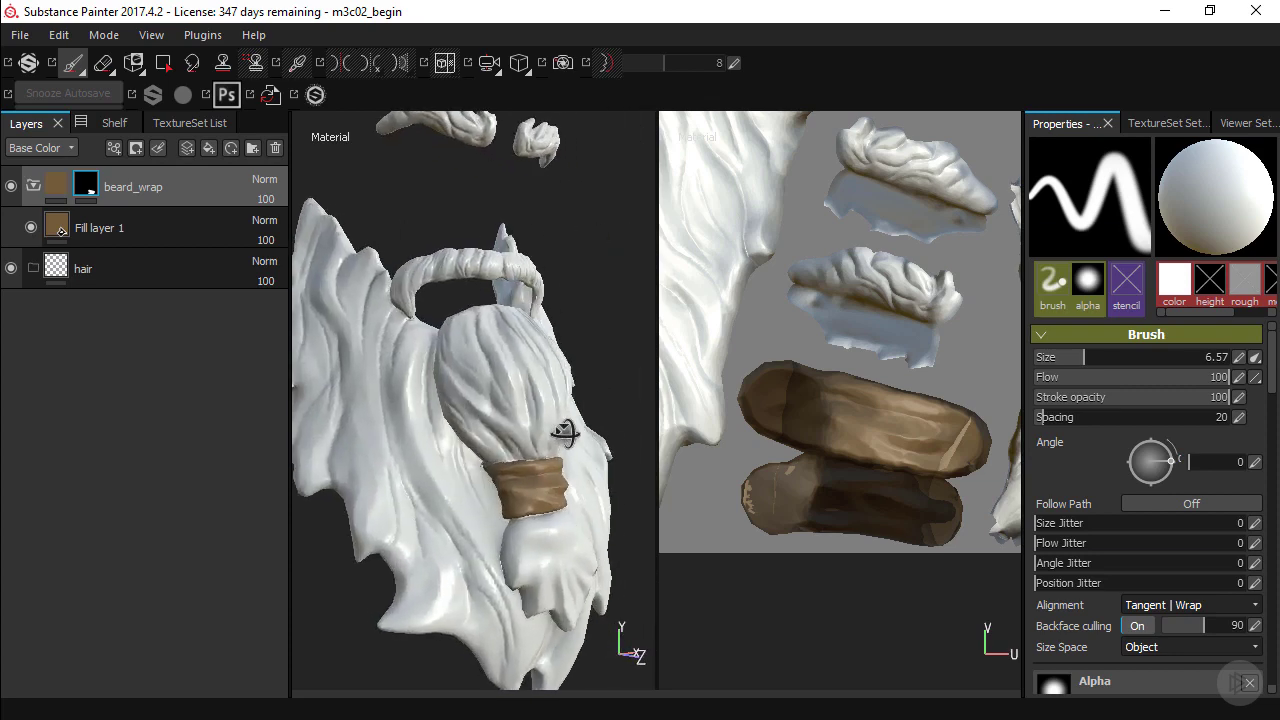
Step: Rename the brown fill layer in the beard_wrap folder as base
{"action": "middle_click_drag", "start_coordinate": [555, 362], "coordinate": [546, 432], "text": "alt"}
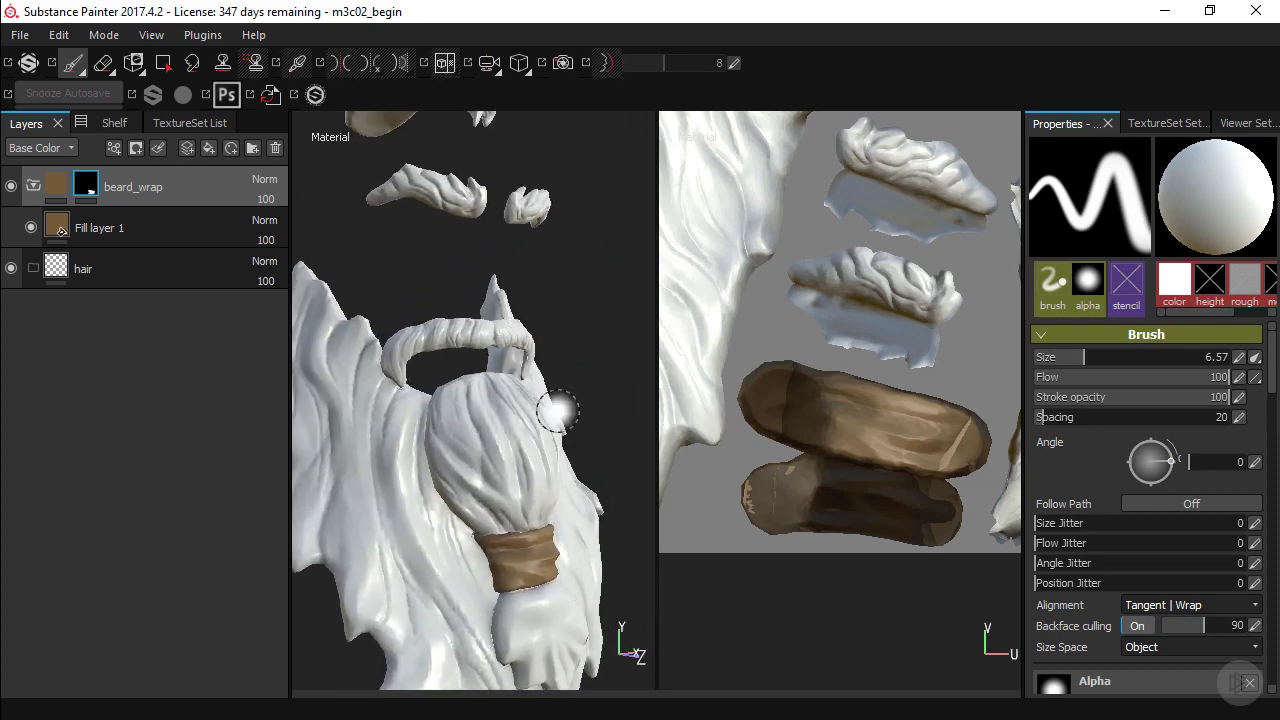
{"action": "right_click_drag", "start_coordinate": [556, 409], "coordinate": [424, 420], "text": "alt"}
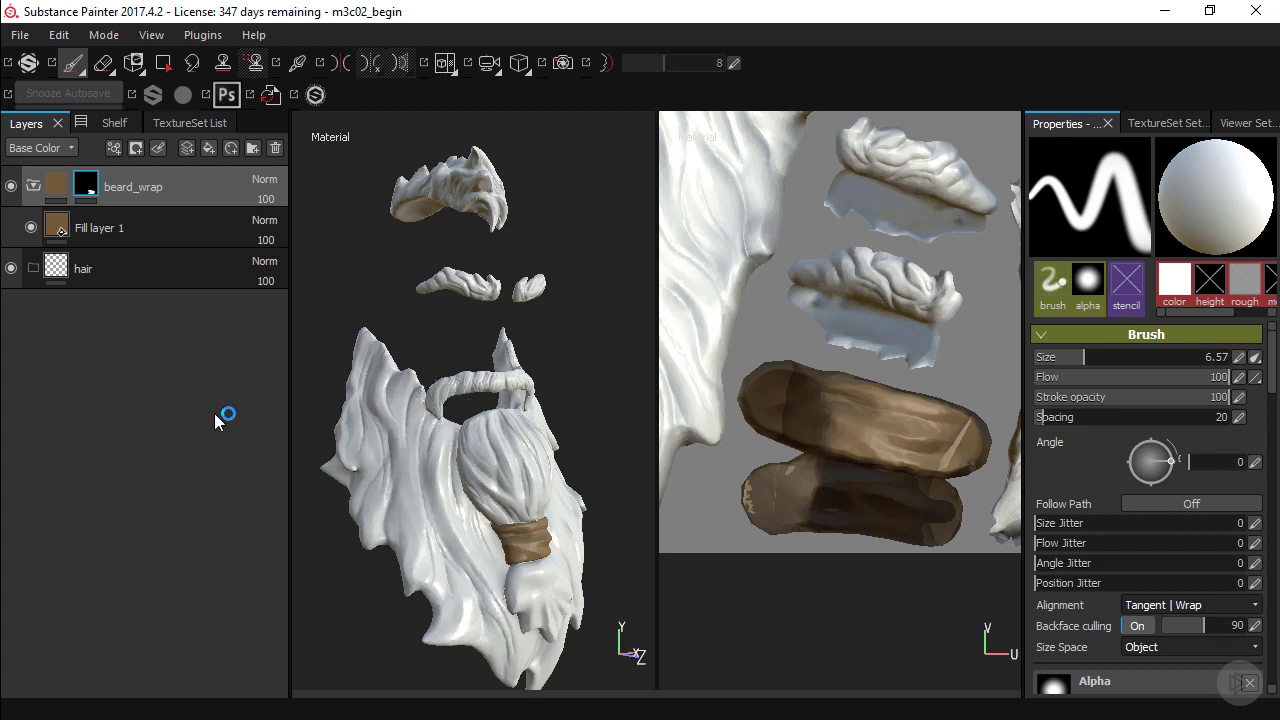
{"action": "left_click", "coordinate": [98, 230]}
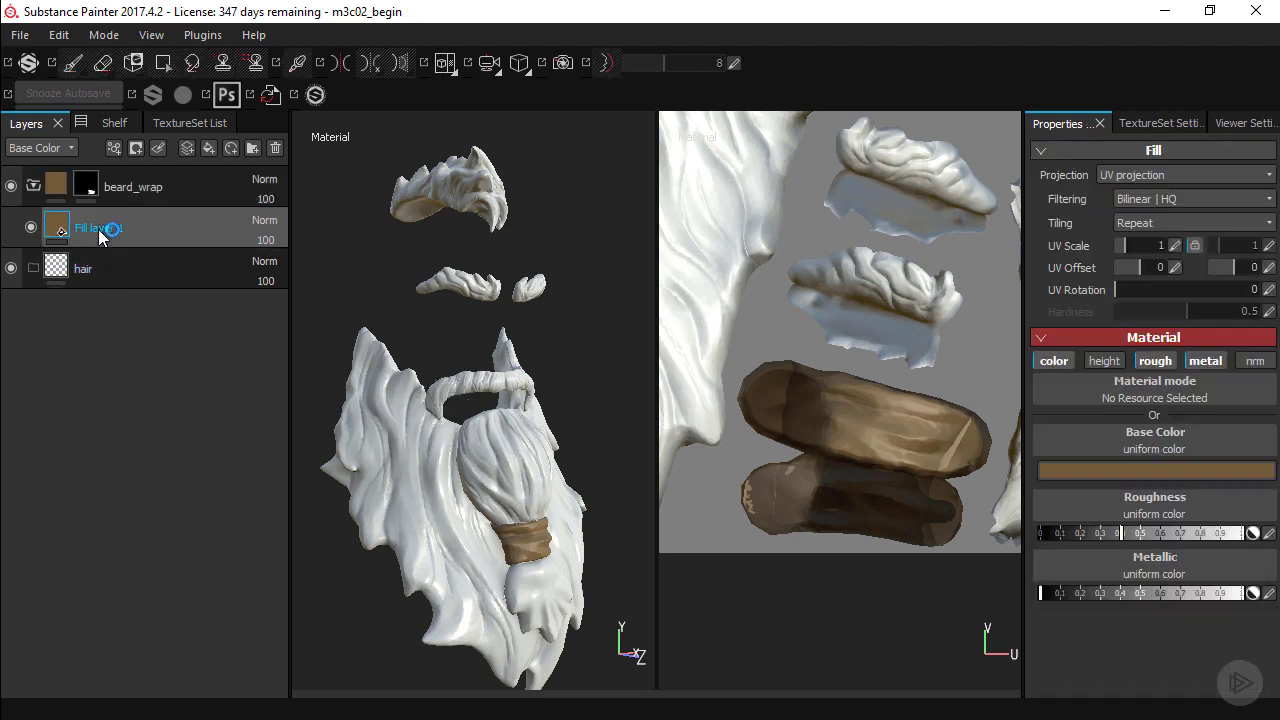
{"action": "double_click", "coordinate": [100, 228]}
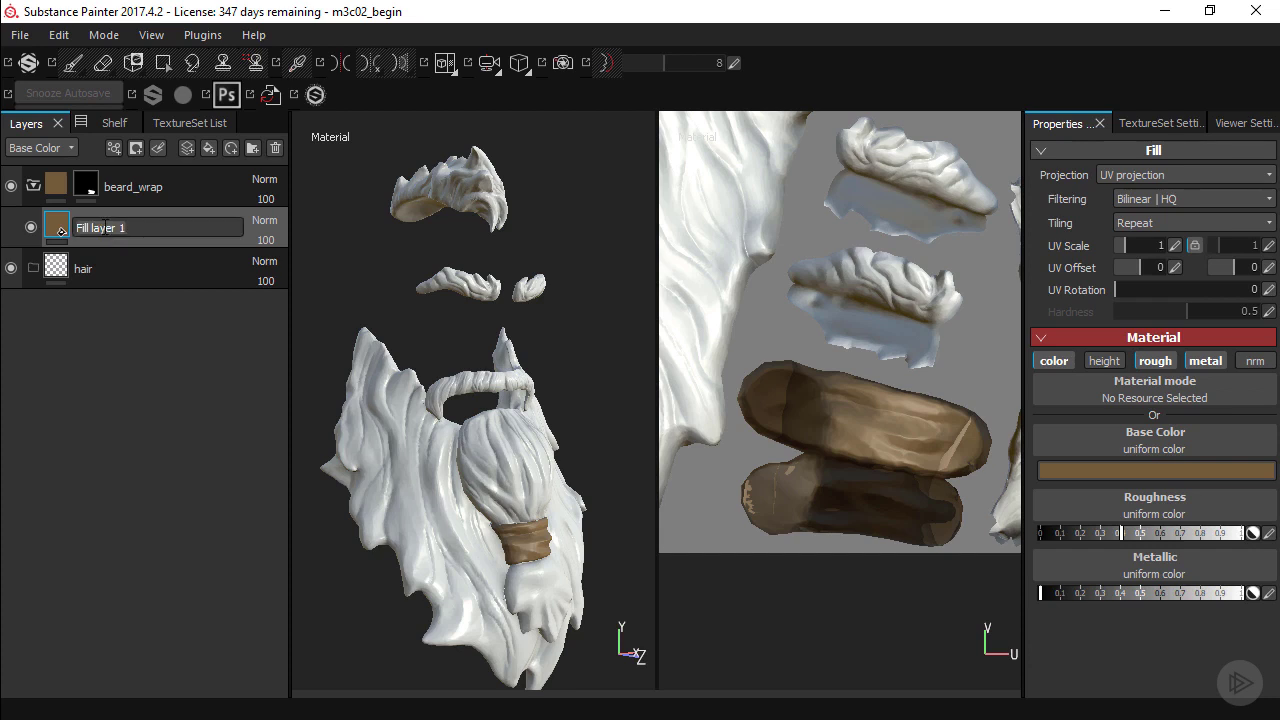
{"action": "type", "text": "base"}
{"action": "key", "text": "Return"}
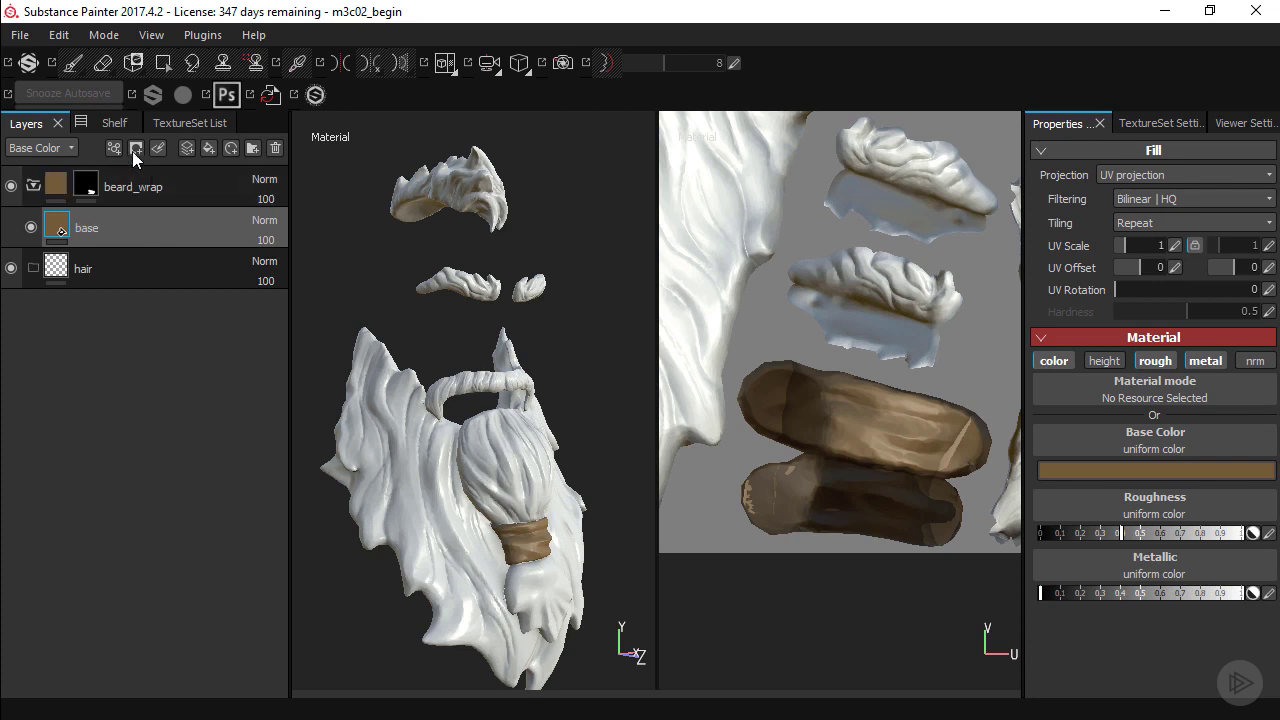
Step: Add two fill layers above base in the beard_wrap folder, naming the lower one edgewear and the upper one dirt
{"action": "left_click", "coordinate": [209, 150]}
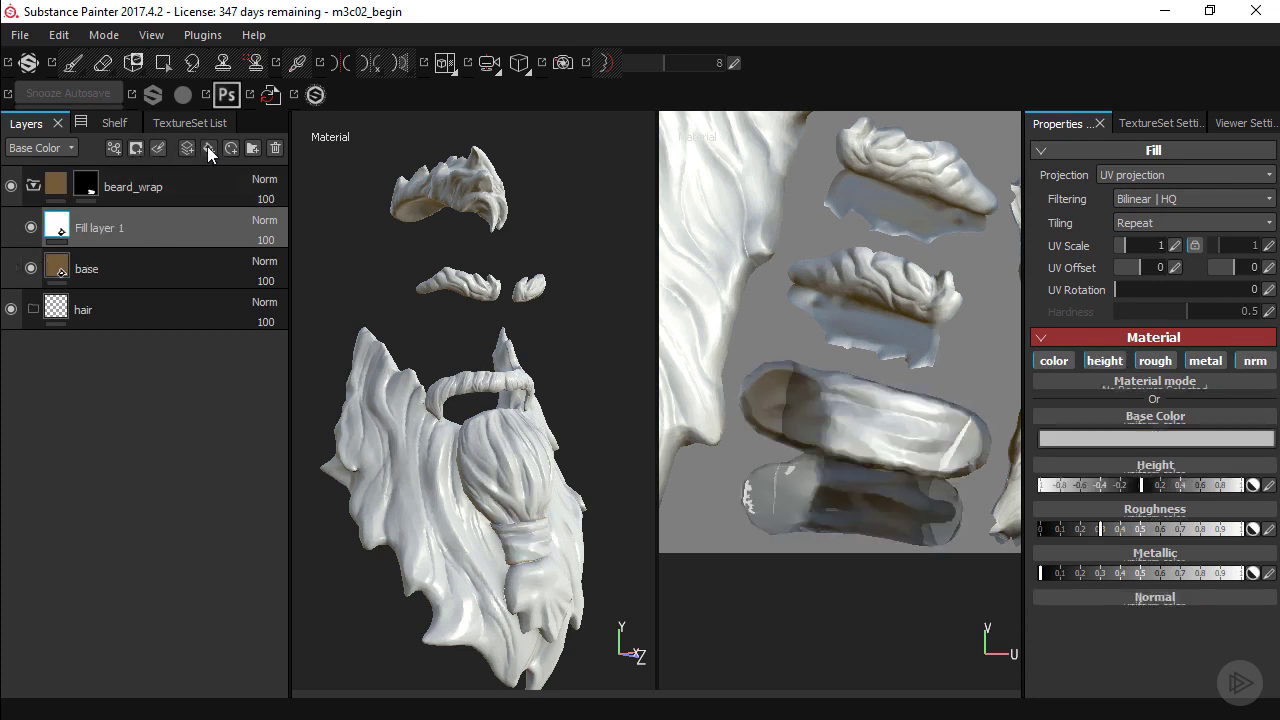
{"action": "left_click", "coordinate": [209, 150]}
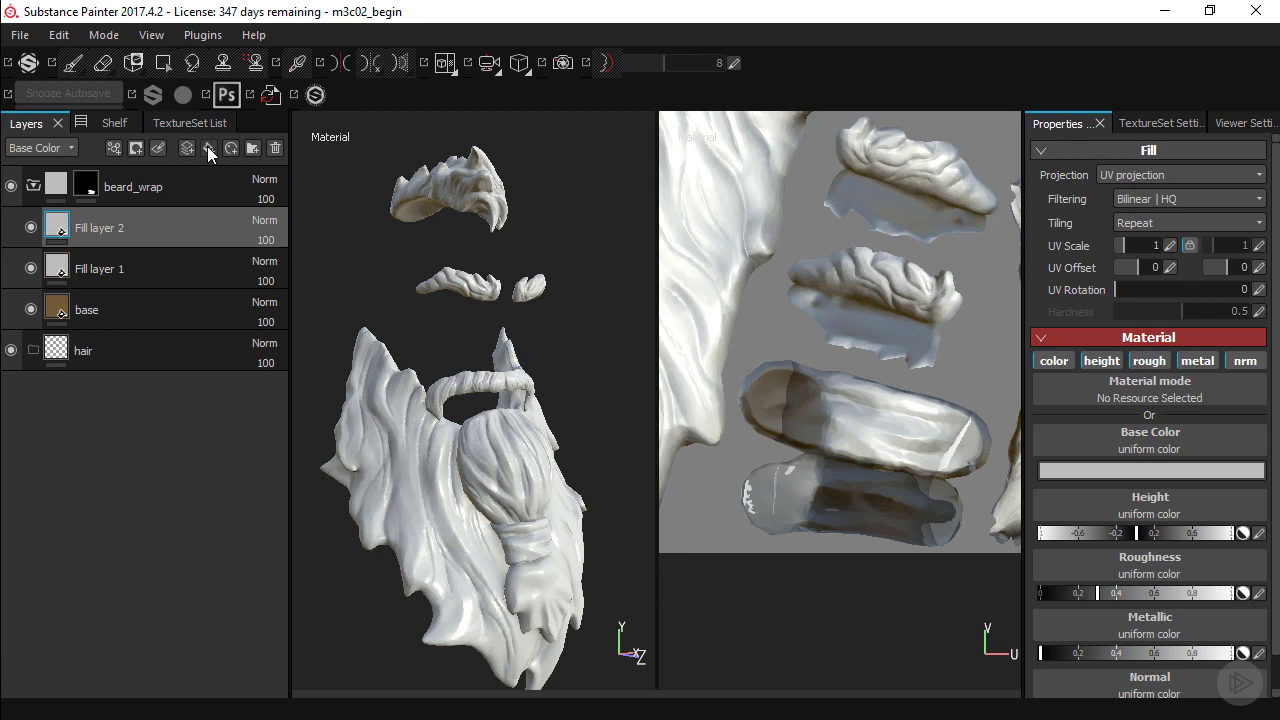
{"action": "double_click", "coordinate": [112, 272]}
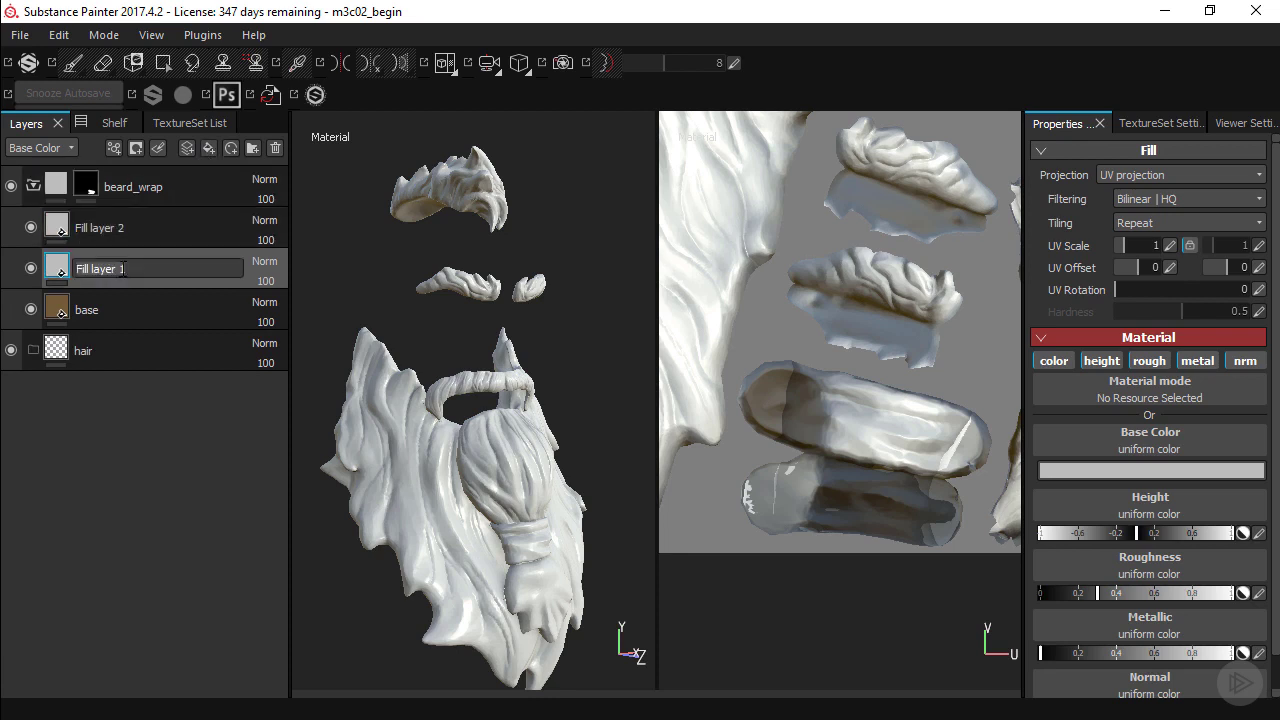
{"action": "type", "text": "edgewear"}
{"action": "key", "text": "Return"}
{"action": "double_click", "coordinate": [123, 229]}
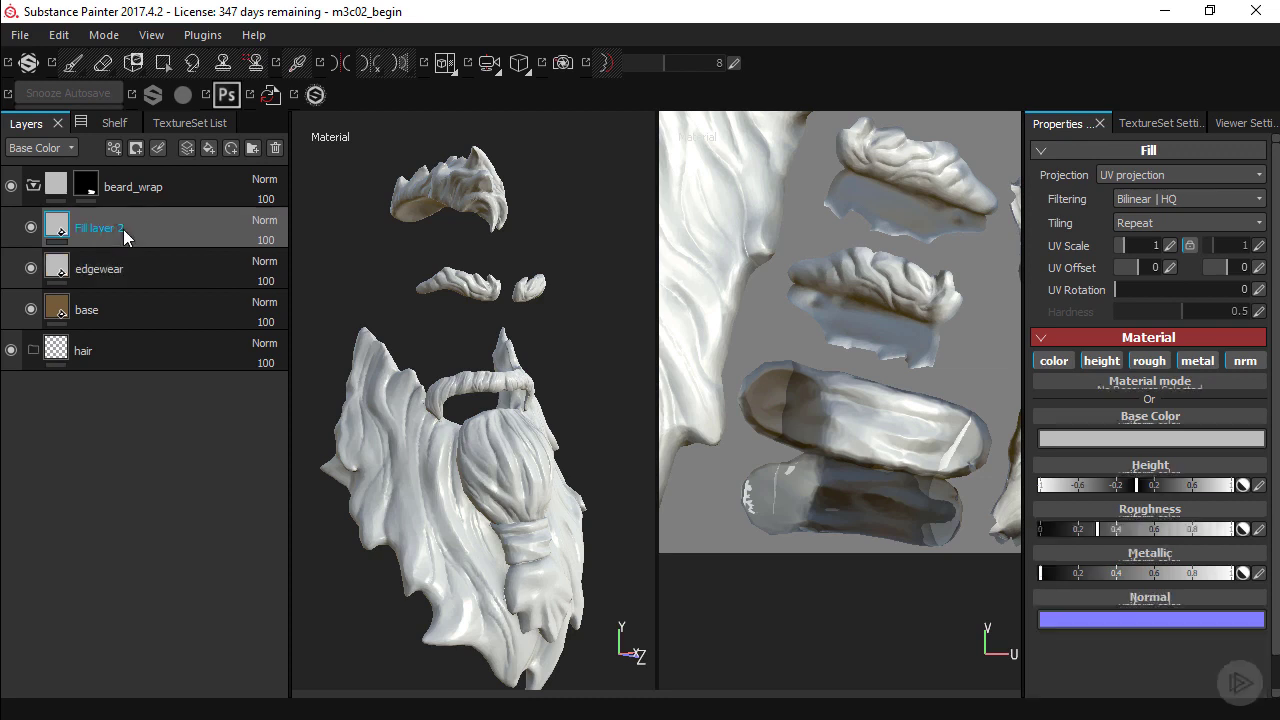
{"action": "type", "text": "dirt"}
{"action": "key", "text": "Return"}
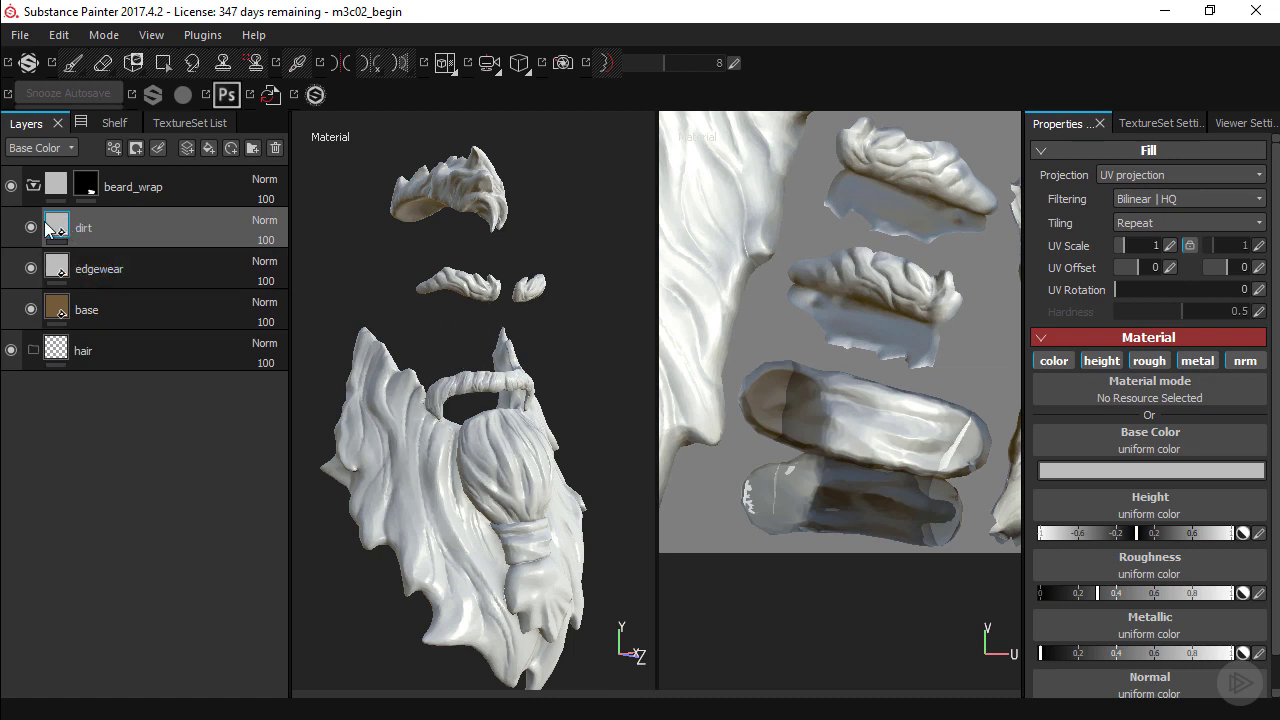
Step: Add a black mask to both the dirt and edgewear fill layers
{"action": "left_click", "coordinate": [136, 150]}
{"action": "left_click", "coordinate": [157, 188]}
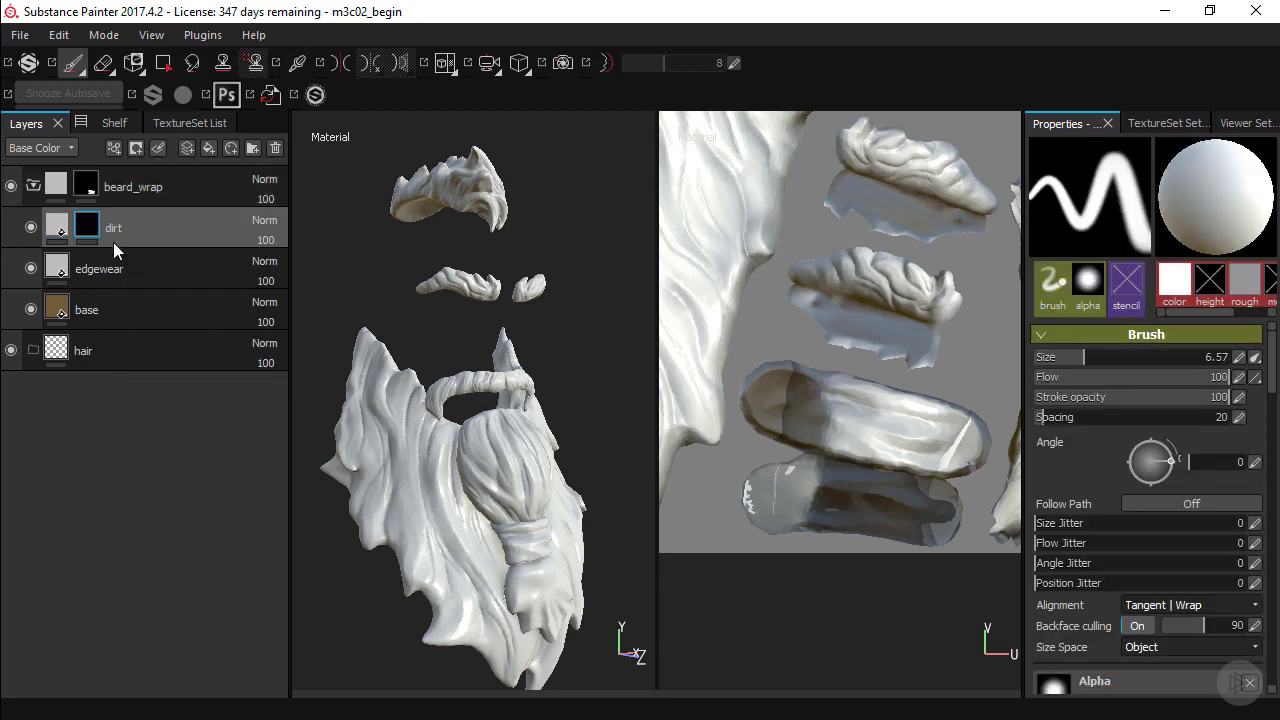
{"action": "left_click", "coordinate": [102, 270]}
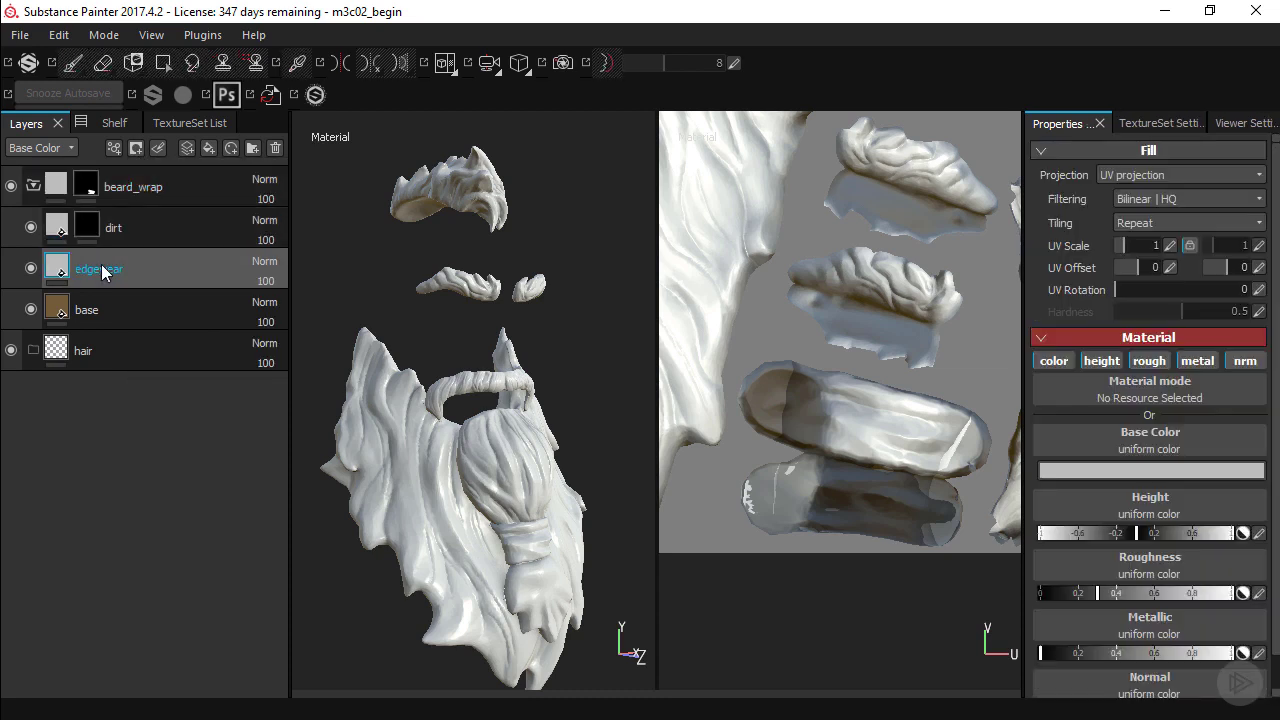
{"action": "left_click", "coordinate": [136, 150]}
{"action": "left_click", "coordinate": [157, 188]}
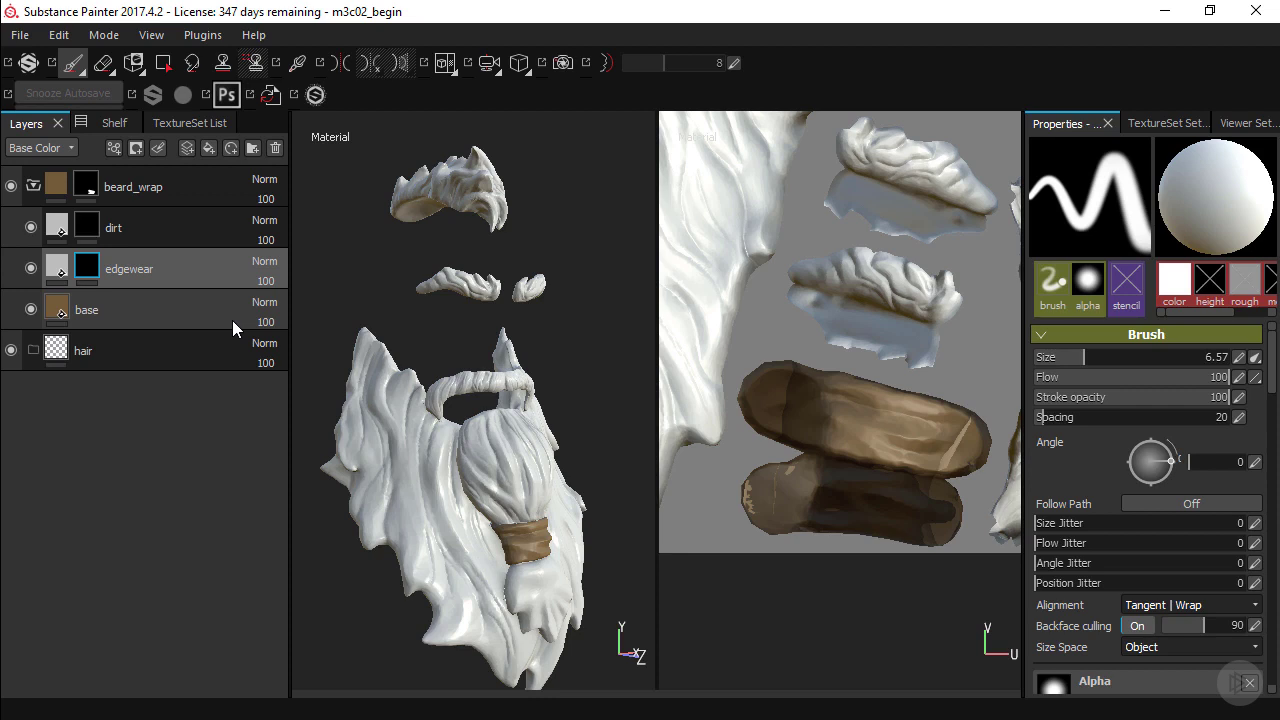
{"action": "left_click_drag", "start_coordinate": [520, 470], "coordinate": [436, 477], "text": "alt"}
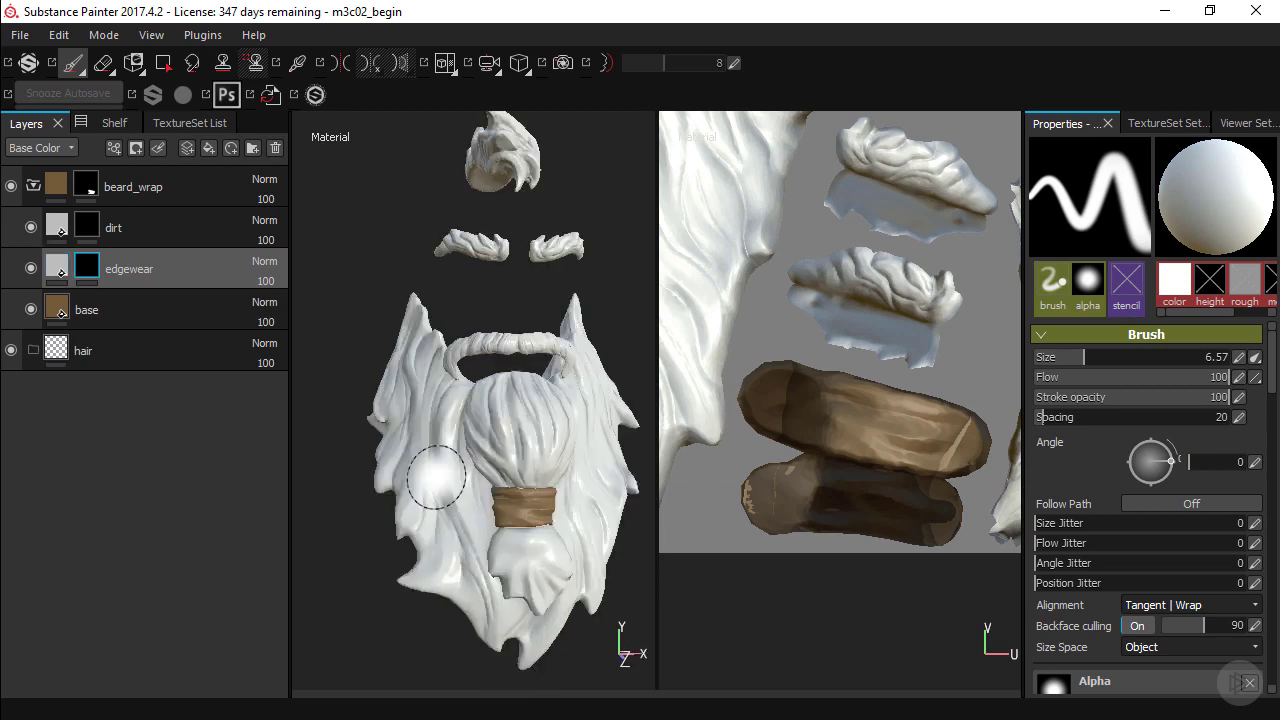